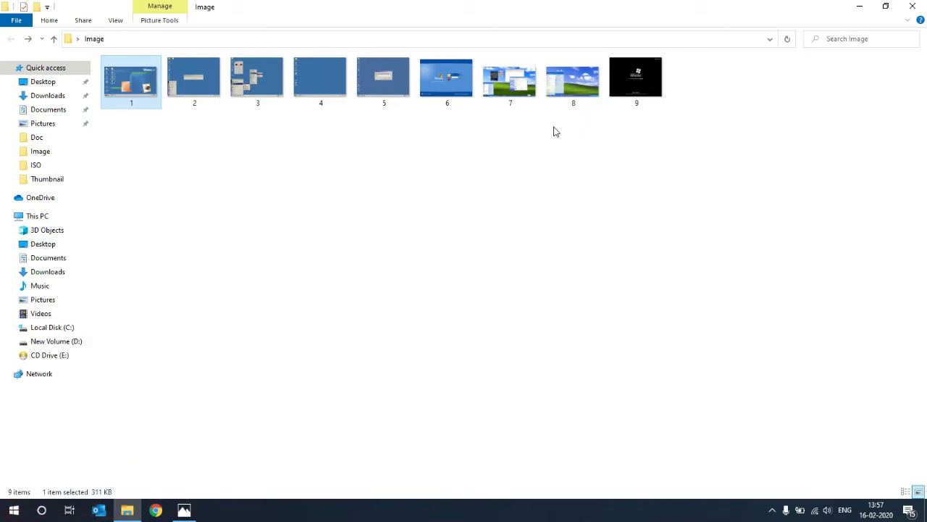
Open 1.png from the Image folder full-size in Photos, showing a Windows 2000 desktop.
{"action": "double_click", "coordinate": [133, 81]}
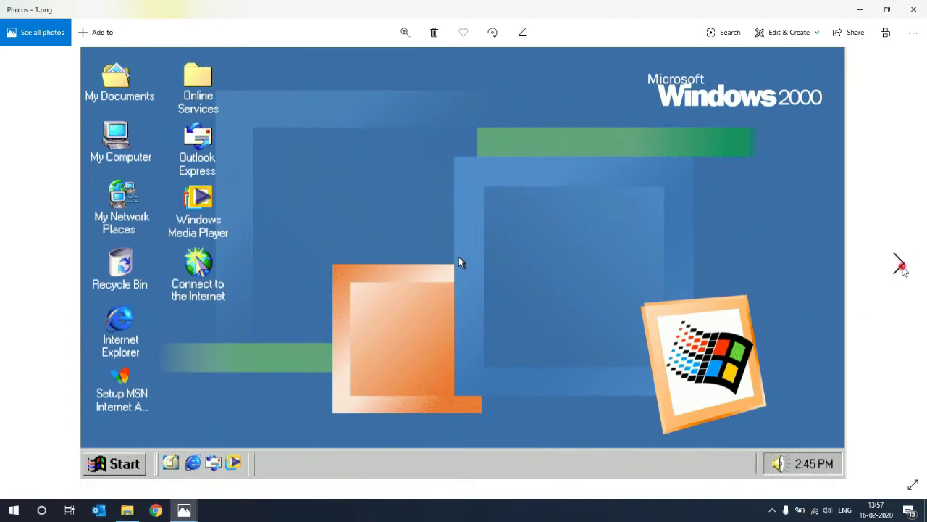
Page forward from 2.png through the XP login and desktop shots to 8.jpg's Start menu concept.
{"action": "left_click", "coordinate": [899, 263]}
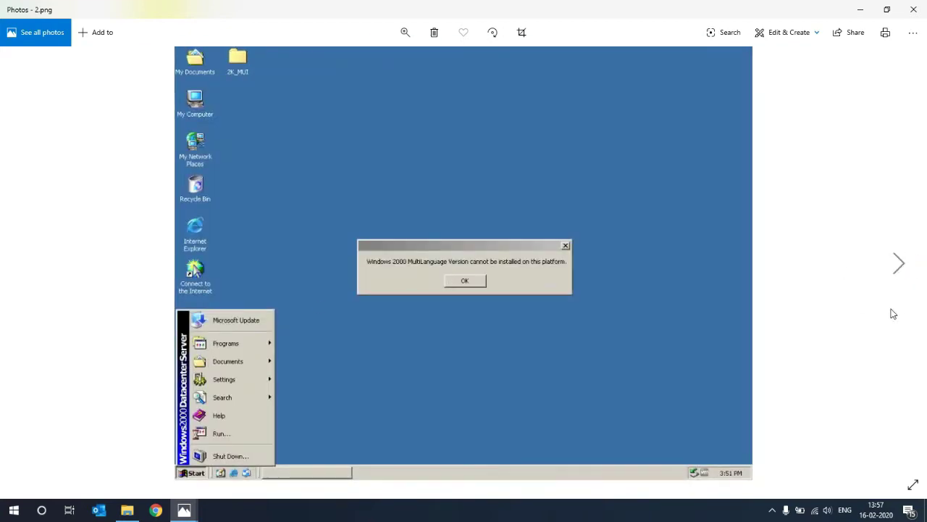
{"action": "left_click", "coordinate": [898, 266]}
{"action": "left_click", "coordinate": [898, 268]}
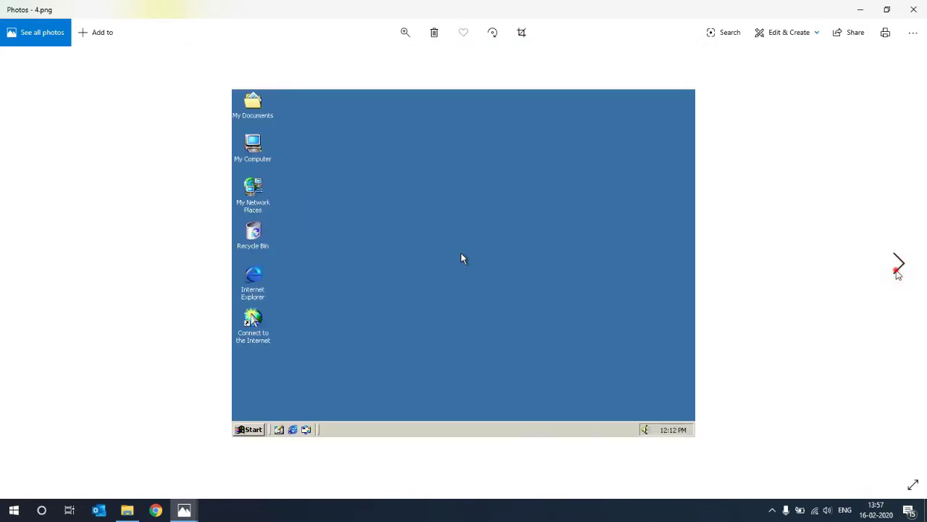
{"action": "left_click", "coordinate": [898, 268]}
{"action": "left_click", "coordinate": [898, 268]}
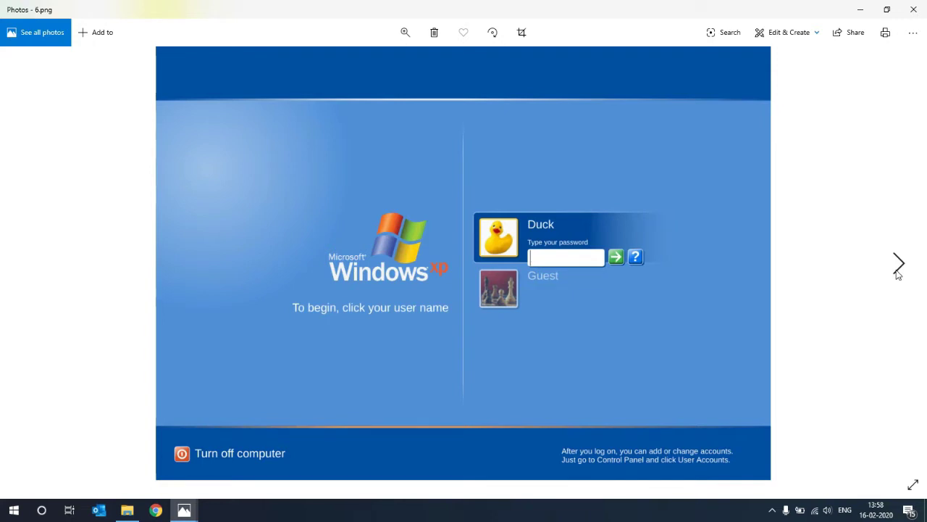
{"action": "left_click", "coordinate": [897, 268]}
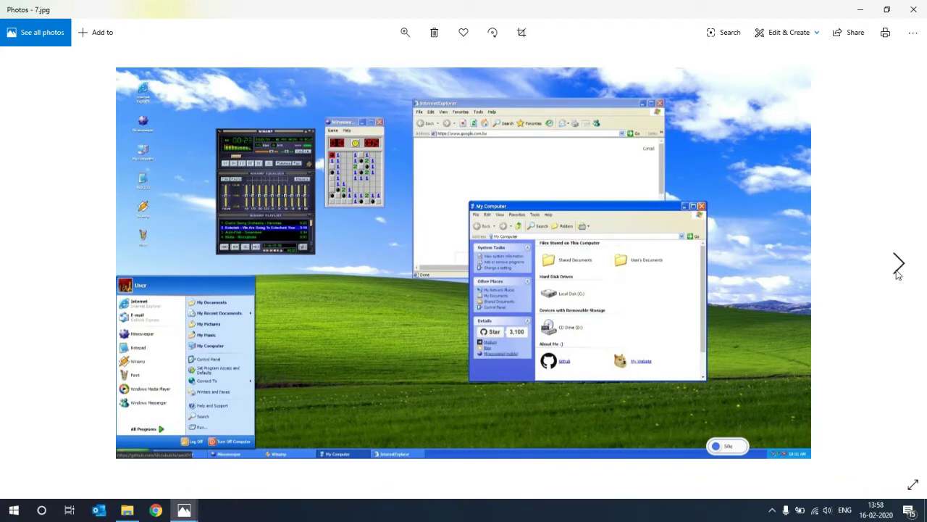
{"action": "left_click", "coordinate": [898, 268]}
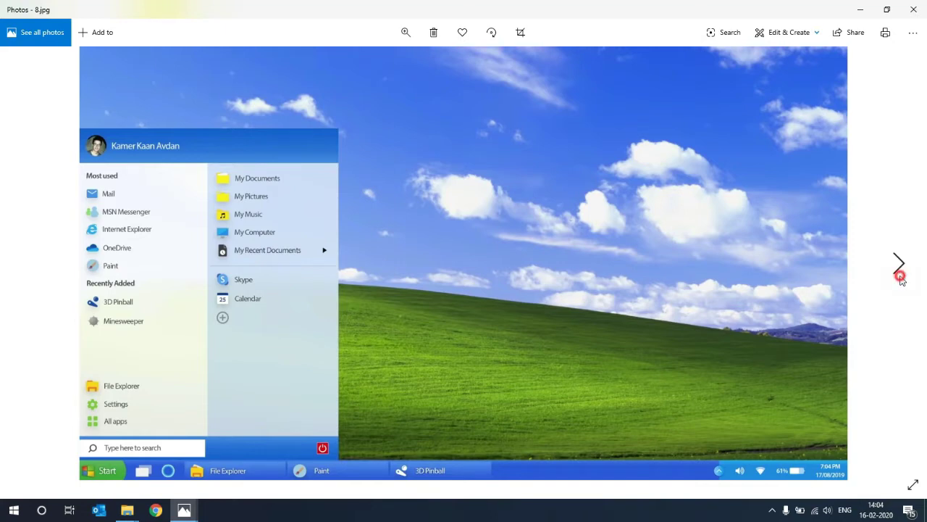
Advance the viewer toward 9.png, the final Whistler boot screenshot.
{"action": "left_click", "coordinate": [899, 268]}
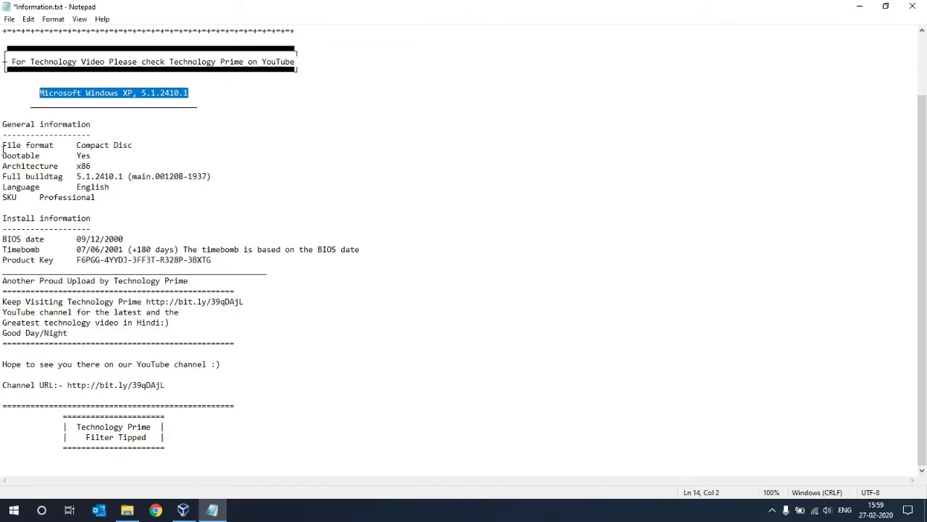
Edit the BIOS date in Information.txt to 09/12/2020, then switch to VirtualBox Manager.
{"action": "left_click_drag", "start_coordinate": [4, 152], "coordinate": [77, 259]}
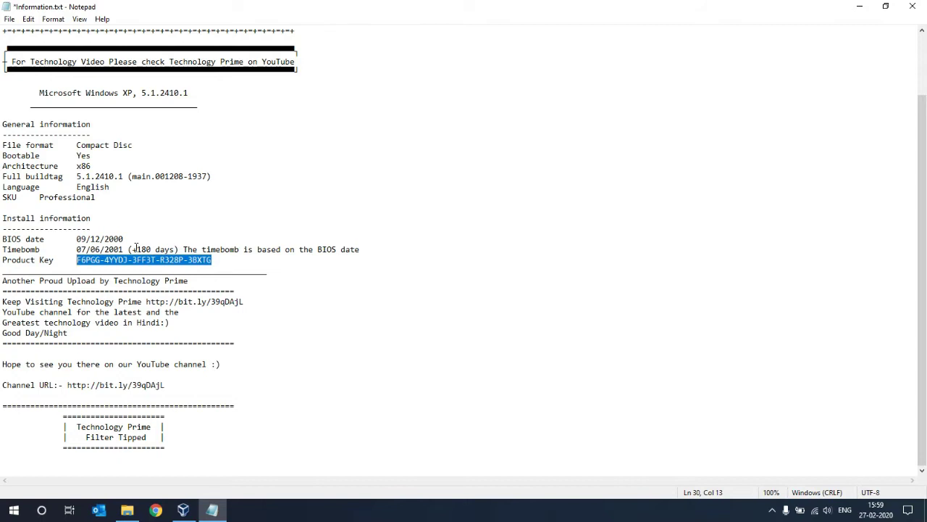
{"action": "left_click_drag", "start_coordinate": [121, 240], "coordinate": [76, 239]}
{"action": "type", "text": "09/12/202"}
{"action": "left_click", "coordinate": [123, 239]}
{"action": "key", "text": "alt+Tab"}
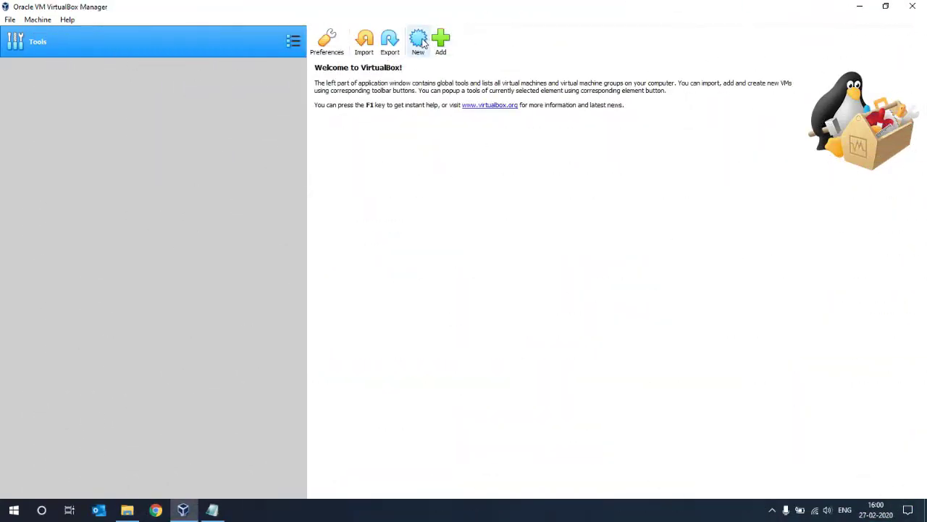
Start a new VM named Windows XP Whistler 5.1.2410.1 with machine folder D:\VM VirtualBox.
{"action": "left_click", "coordinate": [418, 41]}
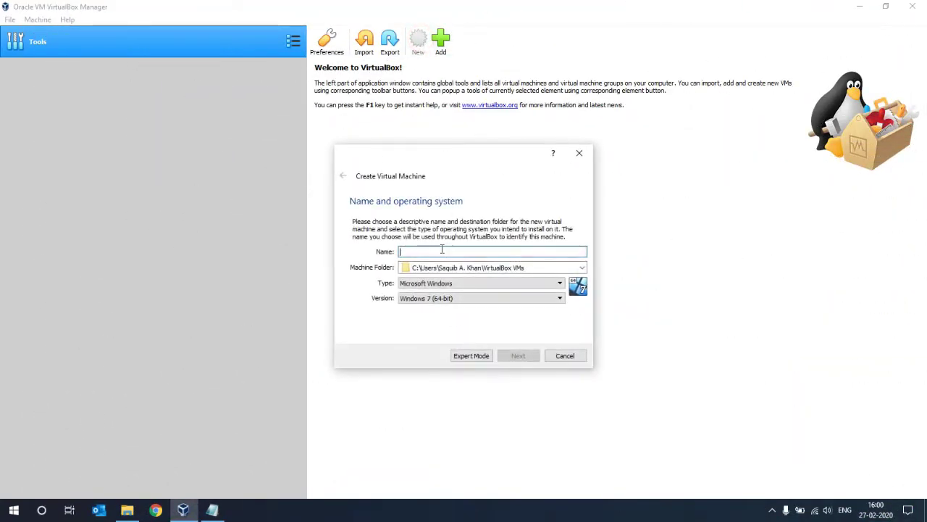
{"action": "type", "text": "Windows XP Whistler 5.1.2410.1"}
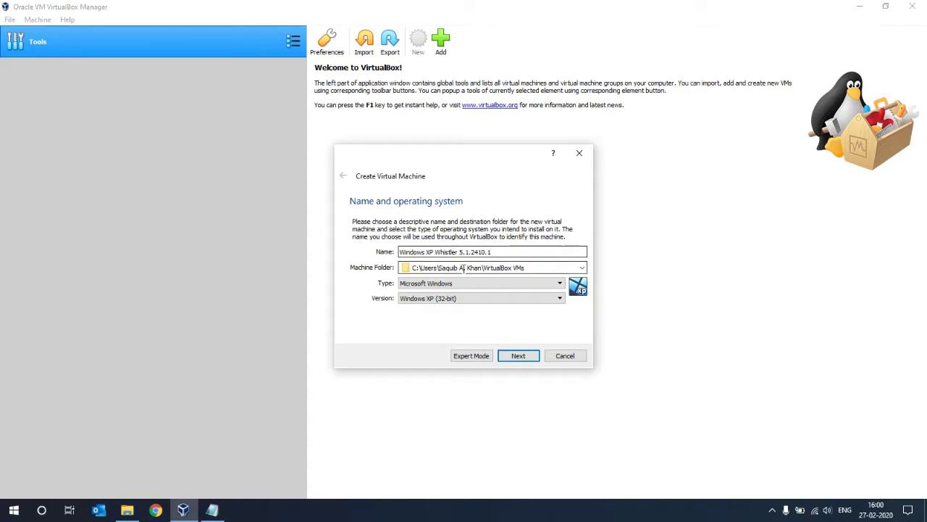
{"action": "left_click", "coordinate": [582, 268]}
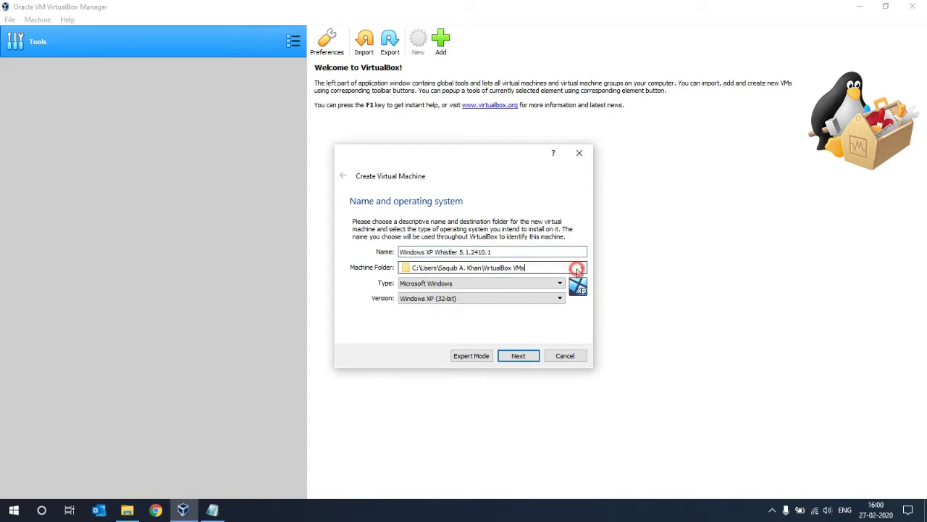
{"action": "left_click", "coordinate": [425, 288]}
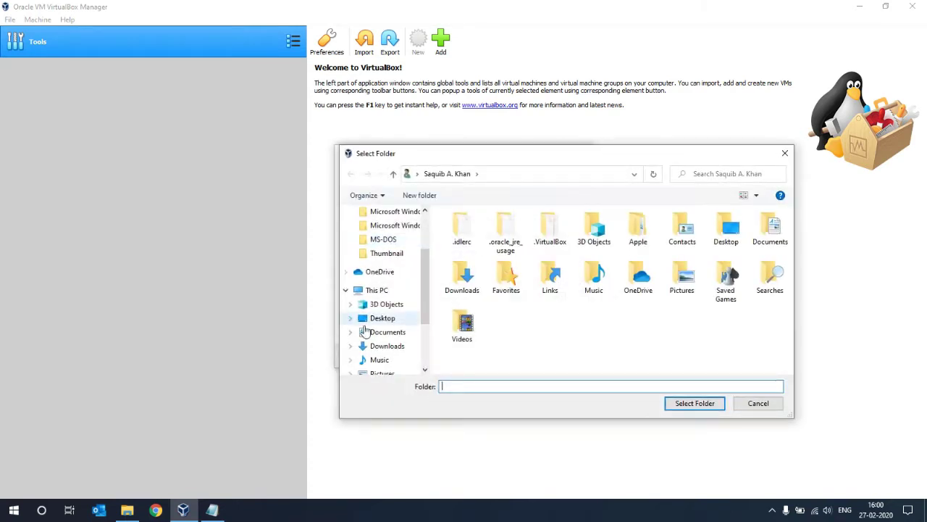
{"action": "scroll", "coordinate": [369, 330], "scroll_direction": "down", "scroll_amount": 3}
{"action": "left_click", "coordinate": [403, 310]}
{"action": "left_click", "coordinate": [393, 324]}
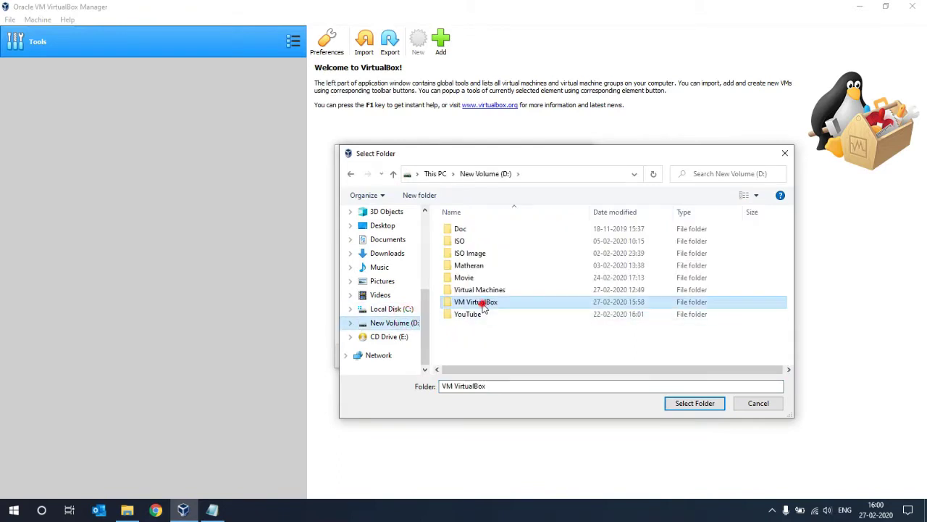
{"action": "double_click", "coordinate": [476, 302]}
{"action": "left_click", "coordinate": [694, 405]}
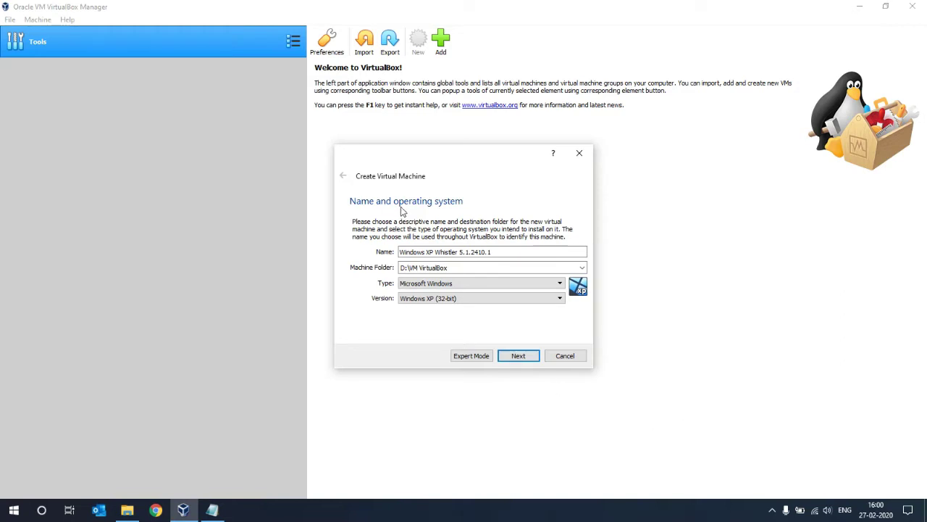
Set memory to 2048 MB, keep default disk options, and create the dynamically allocated 10.00 GB disk.
{"action": "left_click", "coordinate": [517, 356]}
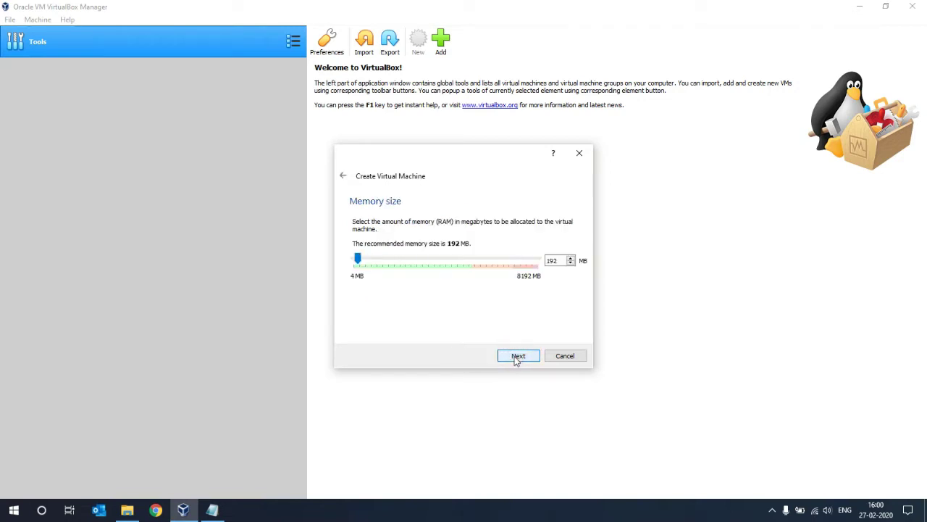
{"action": "left_click_drag", "start_coordinate": [561, 260], "coordinate": [510, 261]}
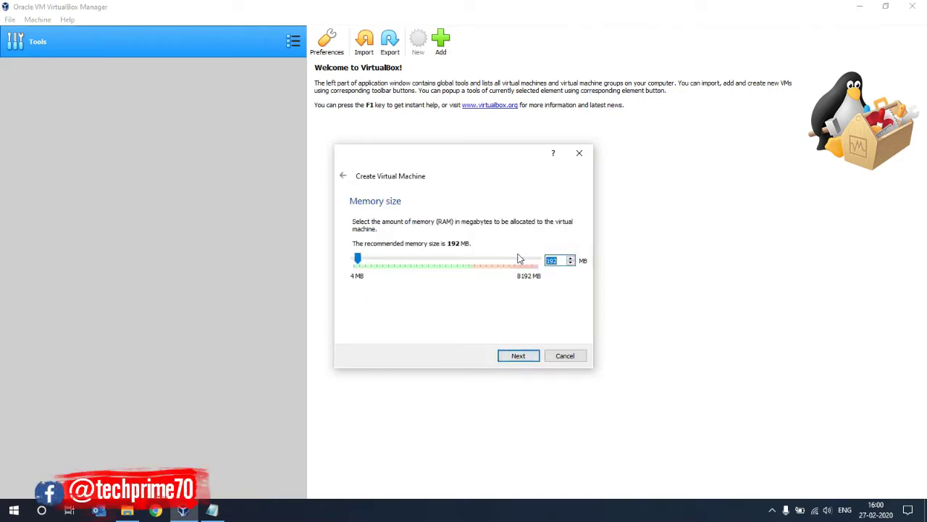
{"action": "type", "text": "20"}
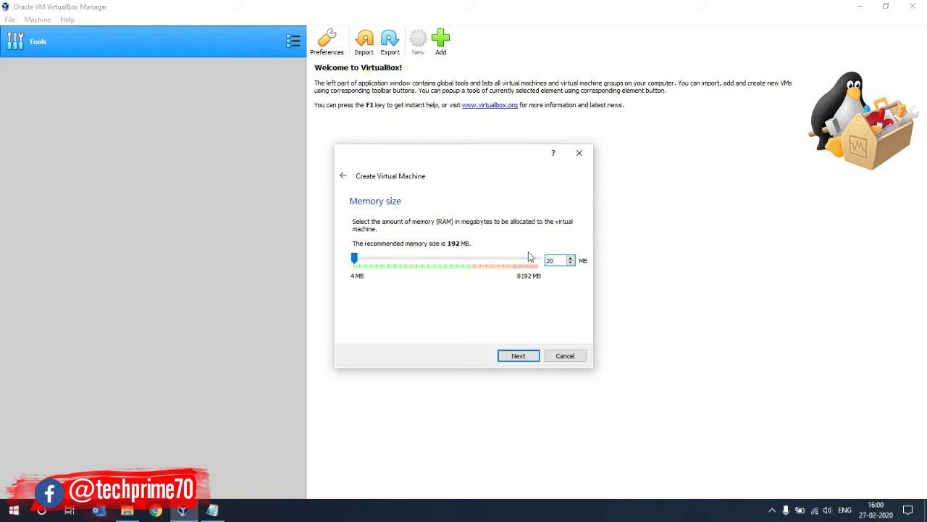
{"action": "type", "text": "48"}
{"action": "key", "text": "Return"}
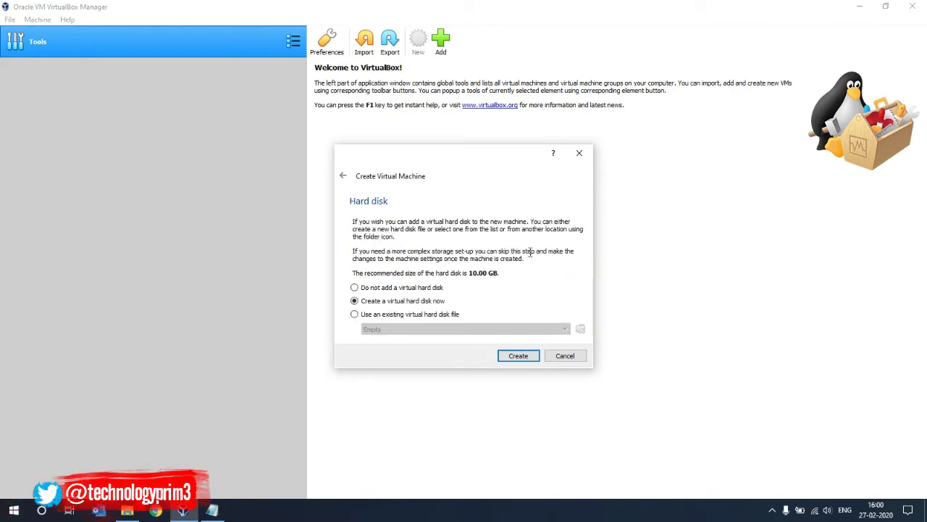
{"action": "key", "text": "Return"}
{"action": "key", "text": "Return"}
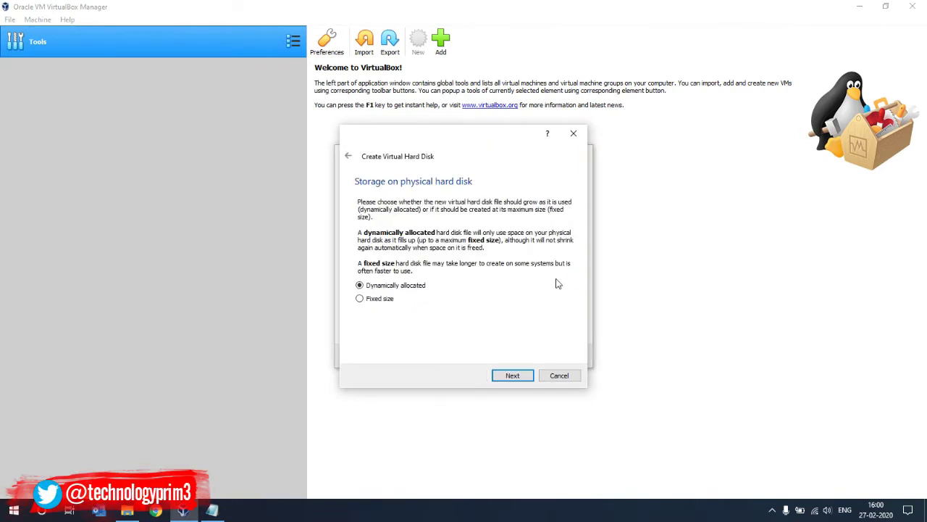
{"action": "left_click", "coordinate": [520, 369]}
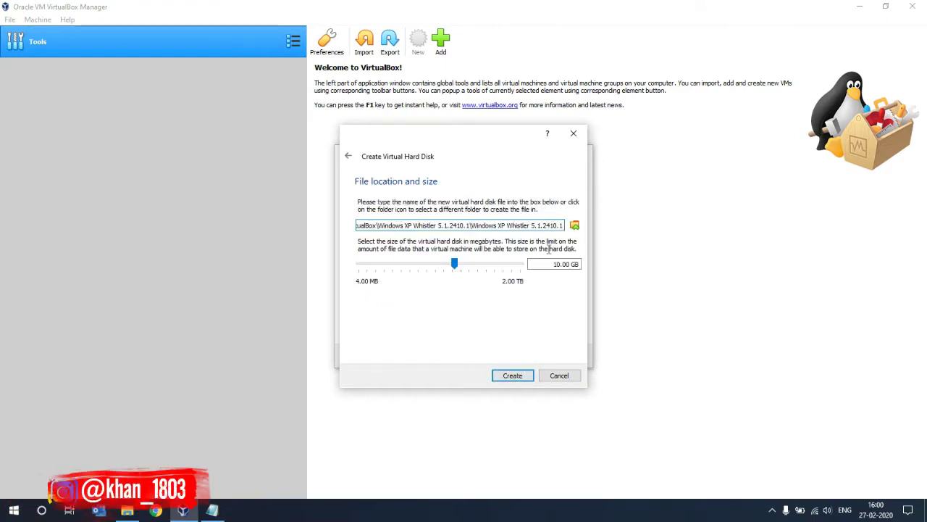
{"action": "left_click", "coordinate": [515, 378]}
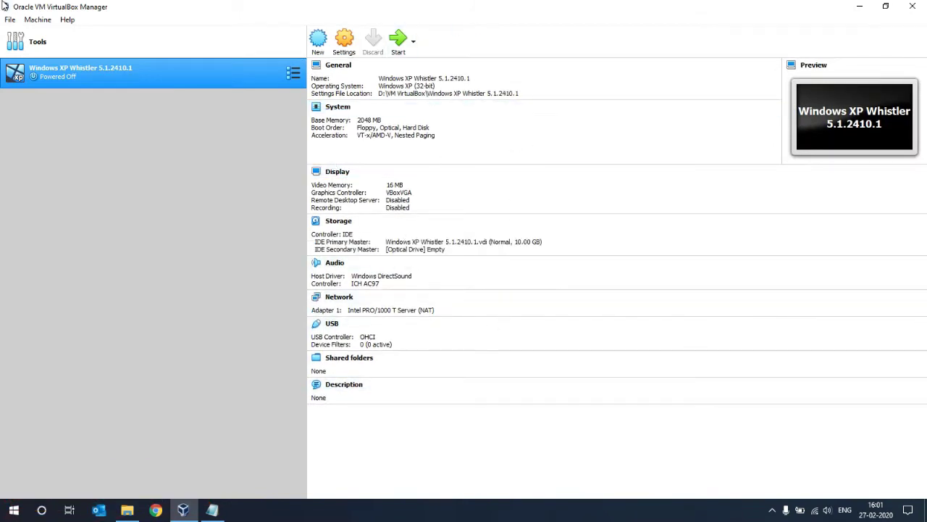
In the machine's Storage settings, add a floppy controller.
{"action": "left_click", "coordinate": [338, 174]}
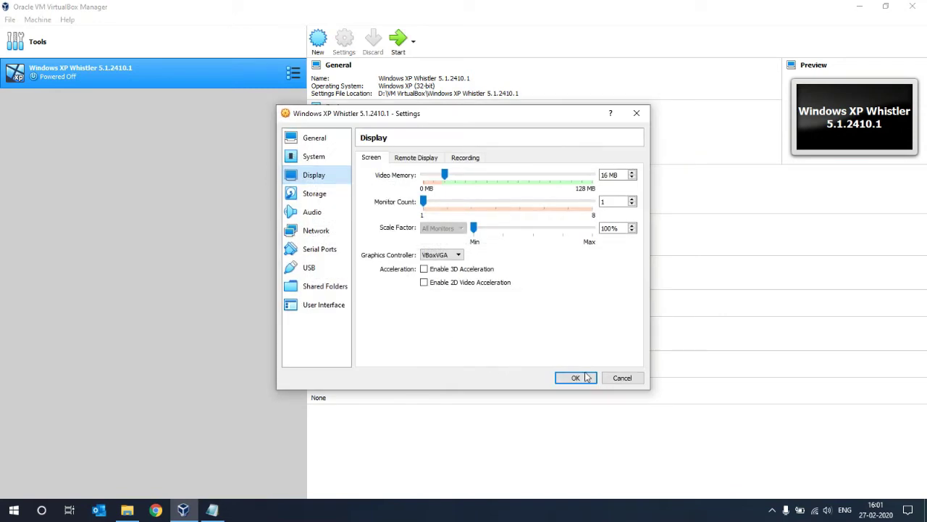
{"action": "left_click", "coordinate": [625, 379]}
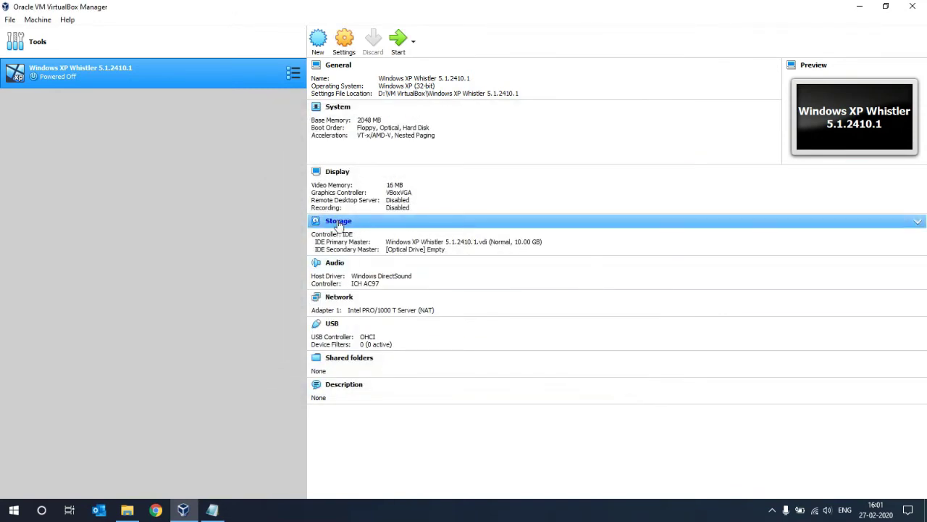
{"action": "left_click", "coordinate": [337, 220]}
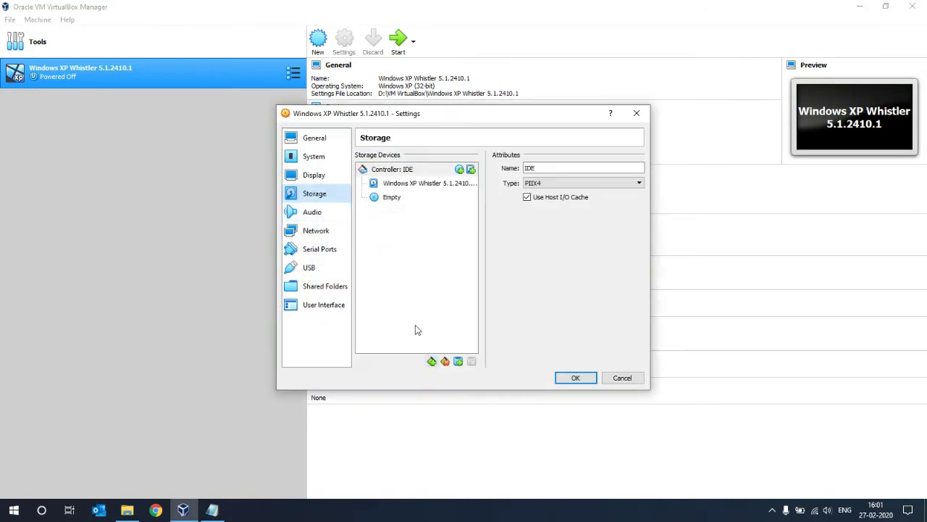
{"action": "left_click", "coordinate": [431, 362]}
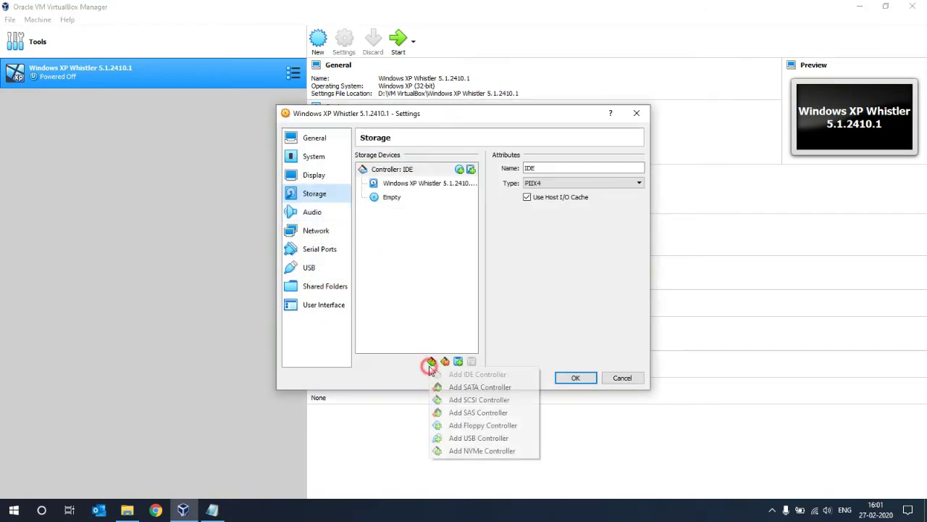
{"action": "left_click", "coordinate": [447, 427]}
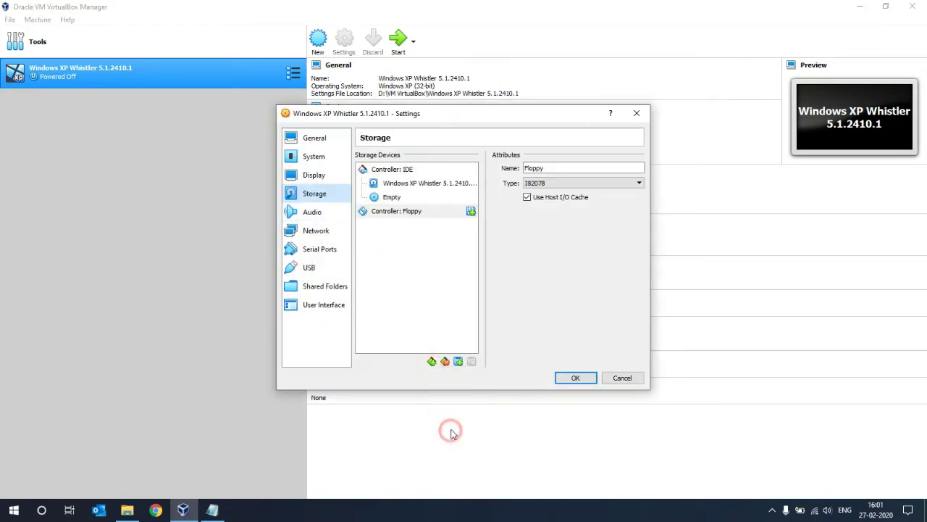
Attach Disk 1 - Setup - 1.44mb.img to the floppy controller, save, and start the VM.
{"action": "left_click", "coordinate": [471, 210]}
{"action": "left_click", "coordinate": [467, 293]}
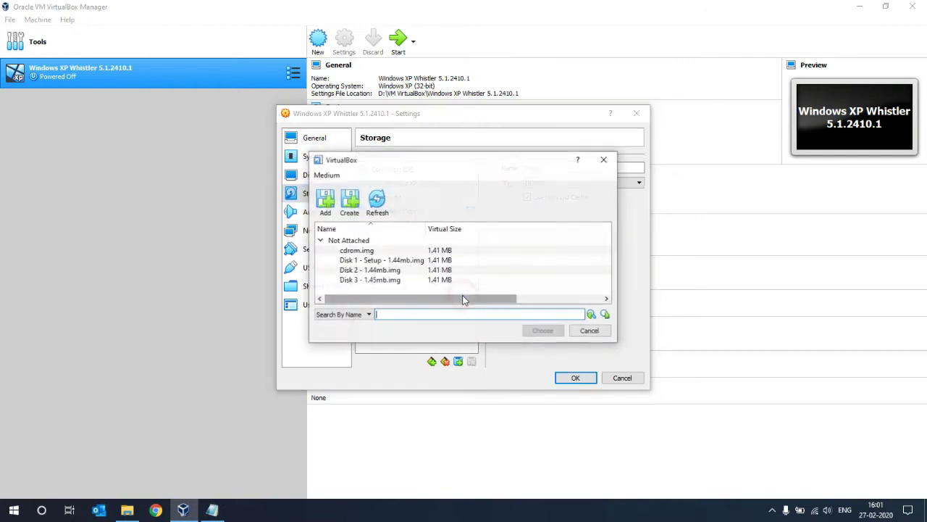
{"action": "left_click", "coordinate": [377, 260]}
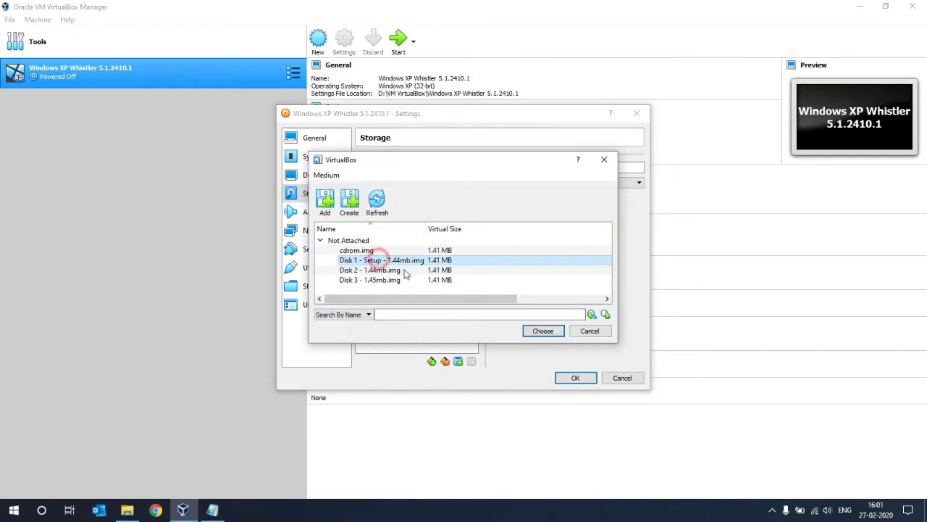
{"action": "left_click", "coordinate": [543, 330]}
{"action": "left_click", "coordinate": [574, 377]}
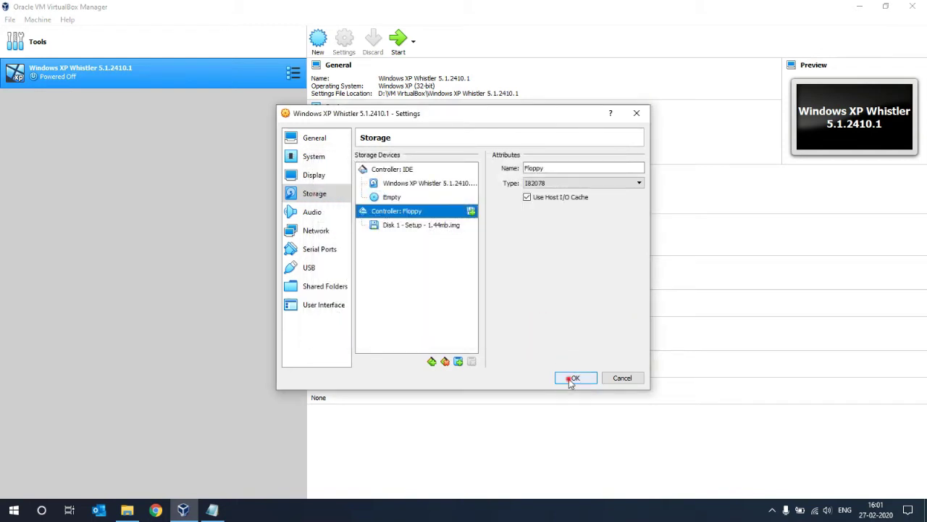
{"action": "left_click", "coordinate": [399, 41]}
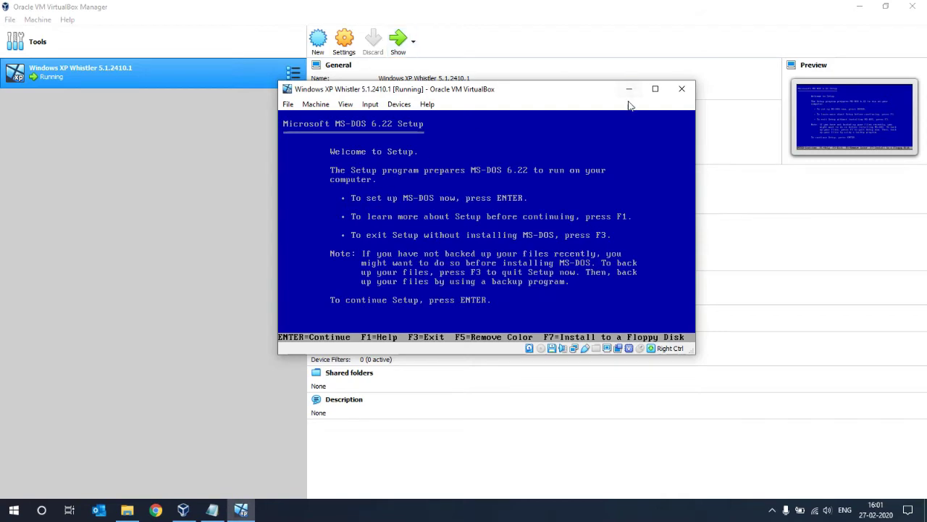
Maximize the VM window, release it with the host key, and bring Information.txt forward.
{"action": "left_click", "coordinate": [655, 89]}
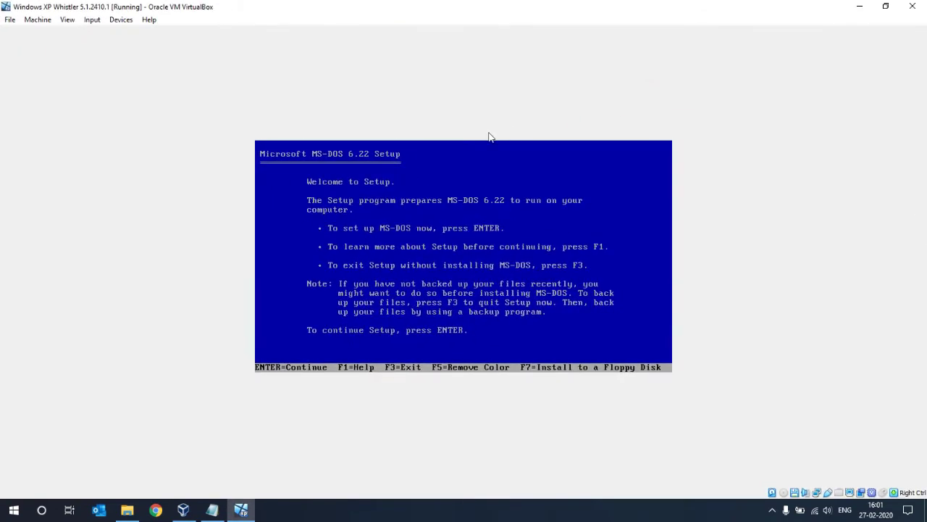
{"action": "left_click", "coordinate": [446, 194]}
{"action": "key", "text": "Control_R"}
{"action": "left_click", "coordinate": [212, 510]}
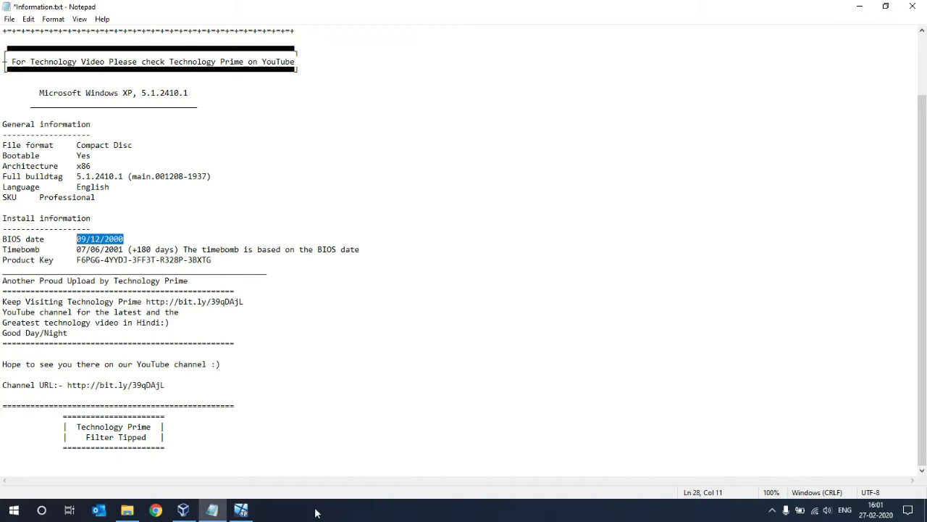
Return to MS-DOS Setup and change the system date to 12/09/00.
{"action": "left_click", "coordinate": [241, 507]}
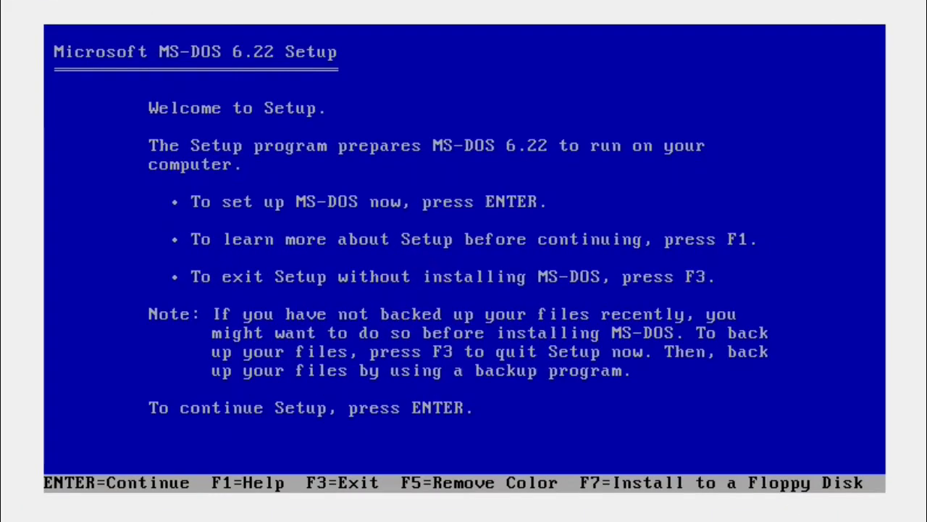
{"action": "key", "text": "Return"}
{"action": "key", "text": "Return"}
{"action": "key", "text": "Return"}
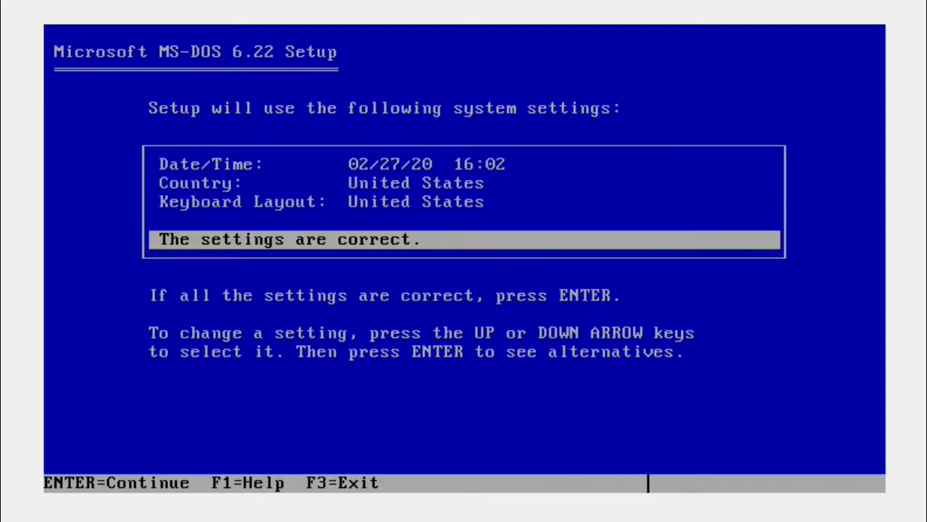
{"action": "key", "text": "Up"}
{"action": "key", "text": "Up"}
{"action": "key", "text": "Up"}
{"action": "key", "text": "Down"}
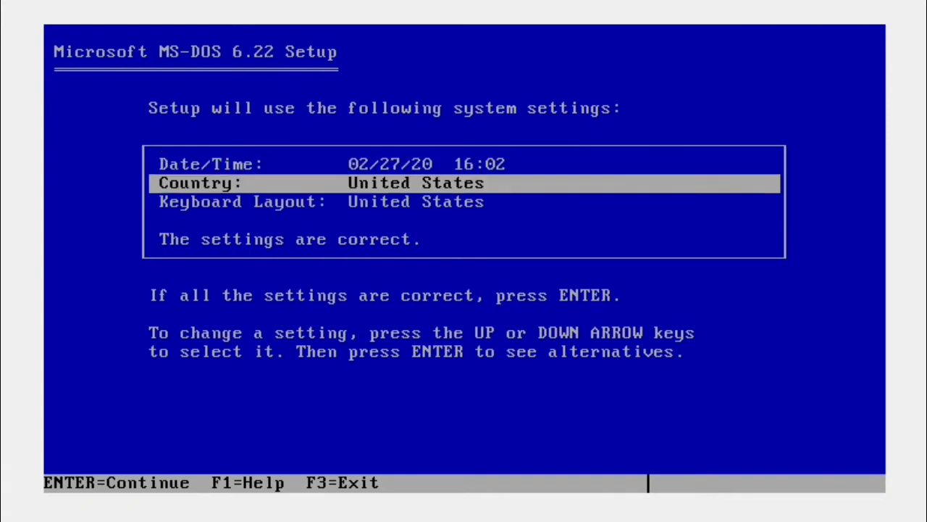
{"action": "key", "text": "Down"}
{"action": "key", "text": "Up"}
{"action": "key", "text": "Up"}
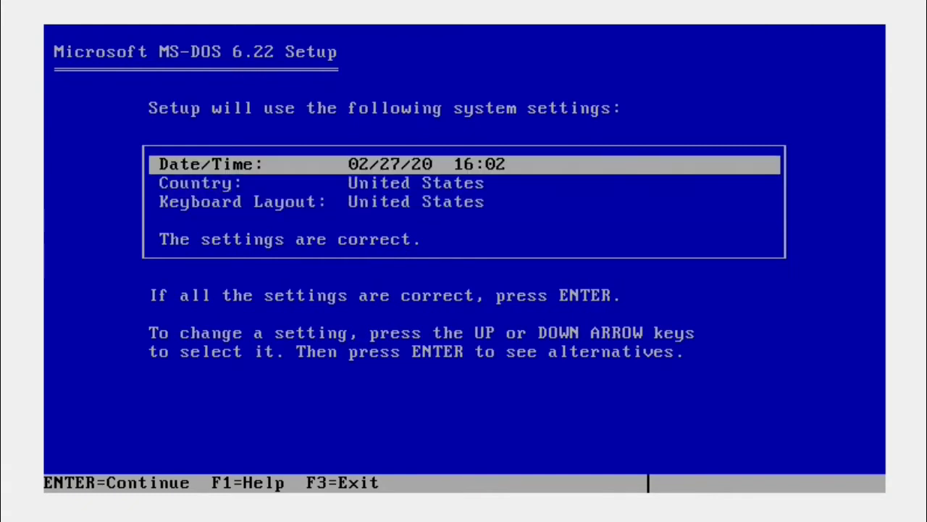
{"action": "key", "text": "Return"}
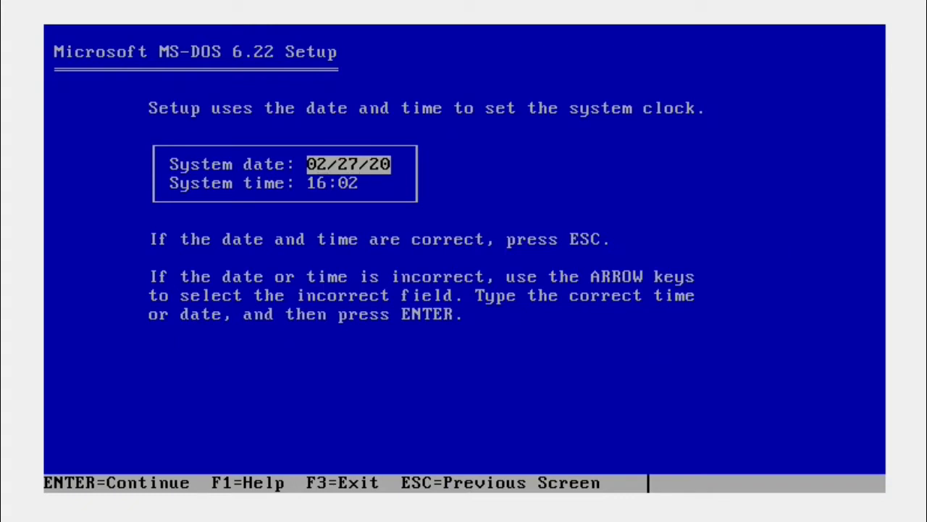
{"action": "type", "text": "12/09/0"}
{"action": "key", "text": "Return"}
{"action": "key", "text": "Return"}
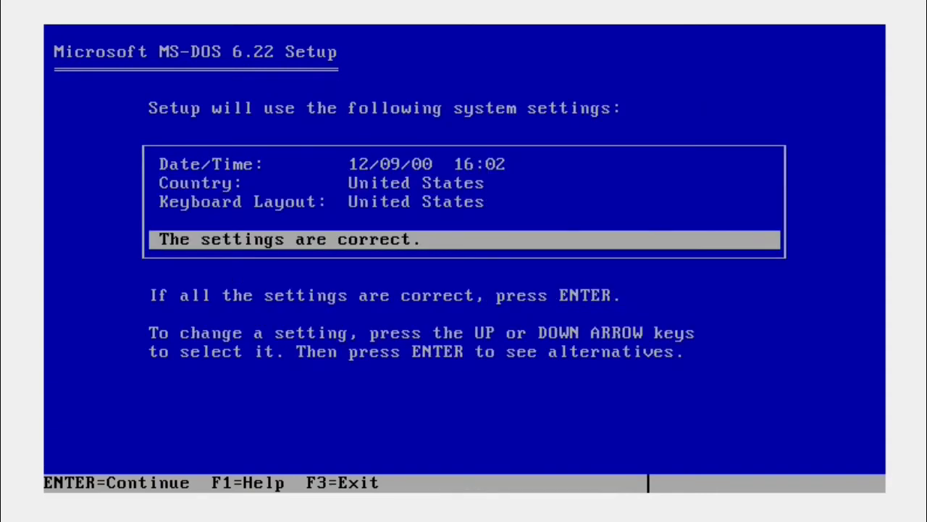
Keep United States as the country, confirm the settings, and install to C:\DOS.
{"action": "key", "text": "Up"}
{"action": "key", "text": "Up"}
{"action": "key", "text": "Return"}
{"action": "key", "text": "Down"}
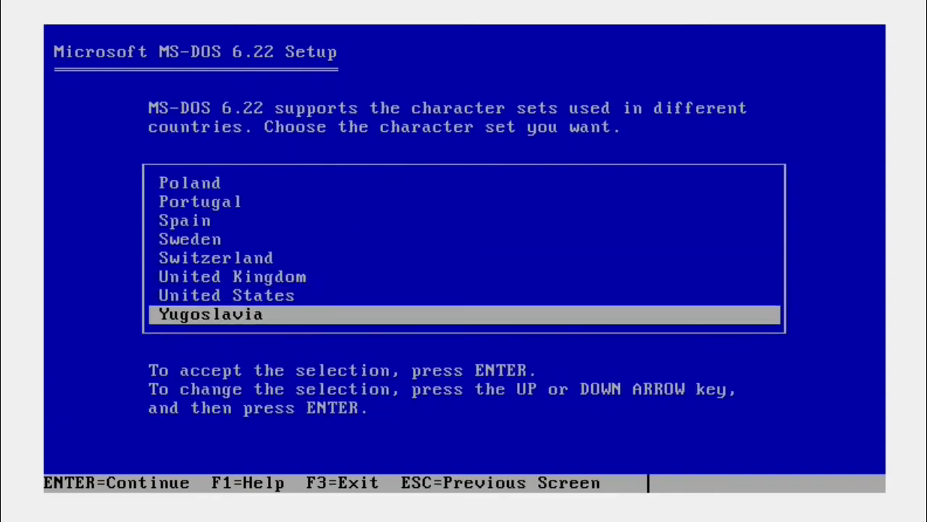
{"action": "key", "text": "Up"}
{"action": "key", "text": "Up"}
{"action": "key", "text": "Up"}
{"action": "key", "text": "Up"}
{"action": "key", "text": "Up"}
{"action": "key", "text": "Up"}
{"action": "key", "text": "Up"}
{"action": "key", "text": "Up"}
{"action": "key", "text": "Up"}
{"action": "key", "text": "Up"}
{"action": "key", "text": "Down"}
{"action": "key", "text": "Down"}
{"action": "key", "text": "Down"}
{"action": "key", "text": "Down"}
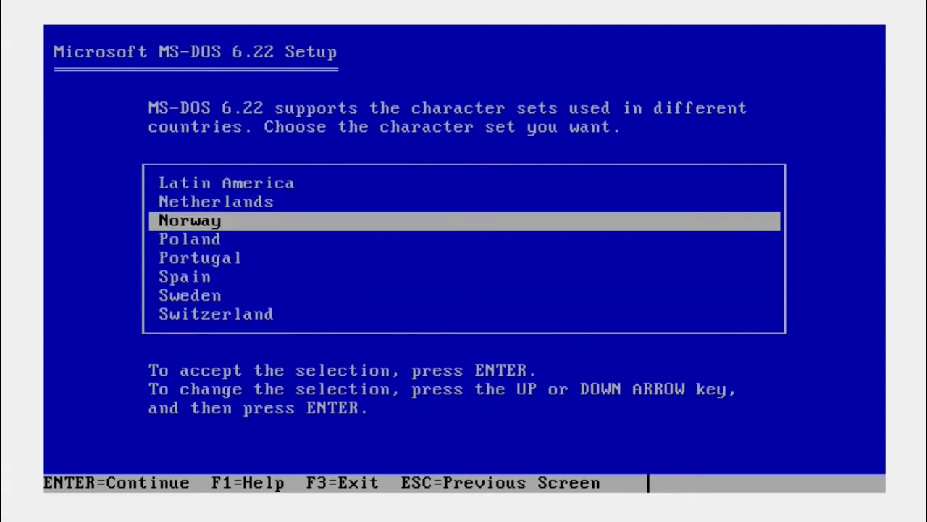
{"action": "key", "text": "Down"}
{"action": "key", "text": "Down"}
{"action": "key", "text": "Down"}
{"action": "key", "text": "Down"}
{"action": "key", "text": "Down"}
{"action": "key", "text": "Down"}
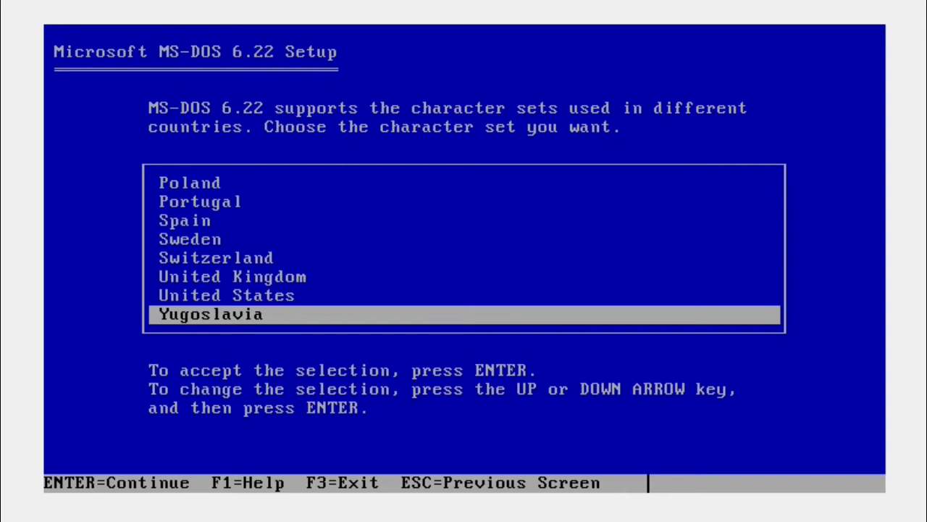
{"action": "key", "text": "Up"}
{"action": "key", "text": "Return"}
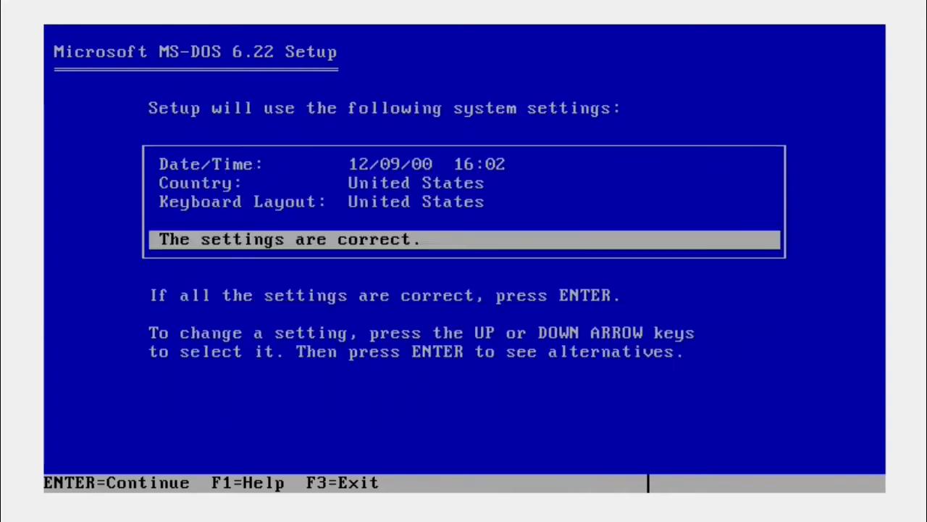
{"action": "key", "text": "Return"}
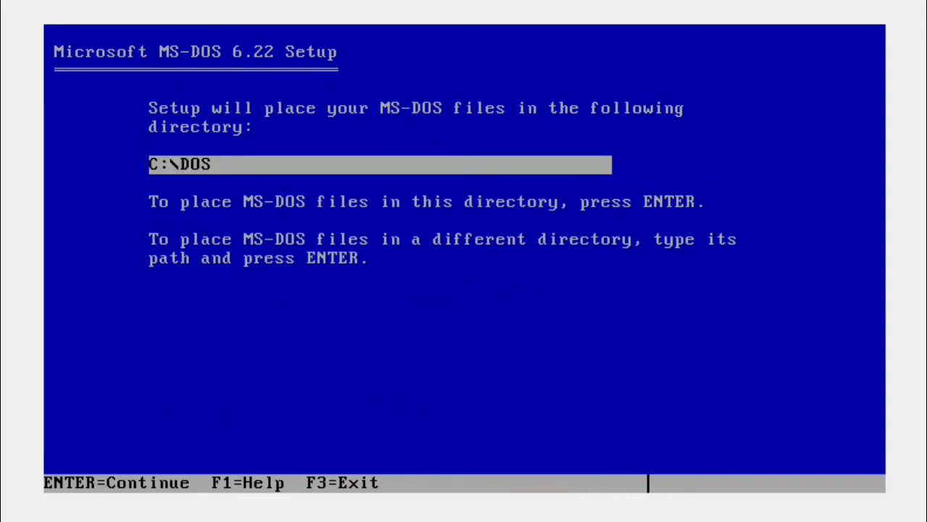
{"action": "key", "text": "Return"}
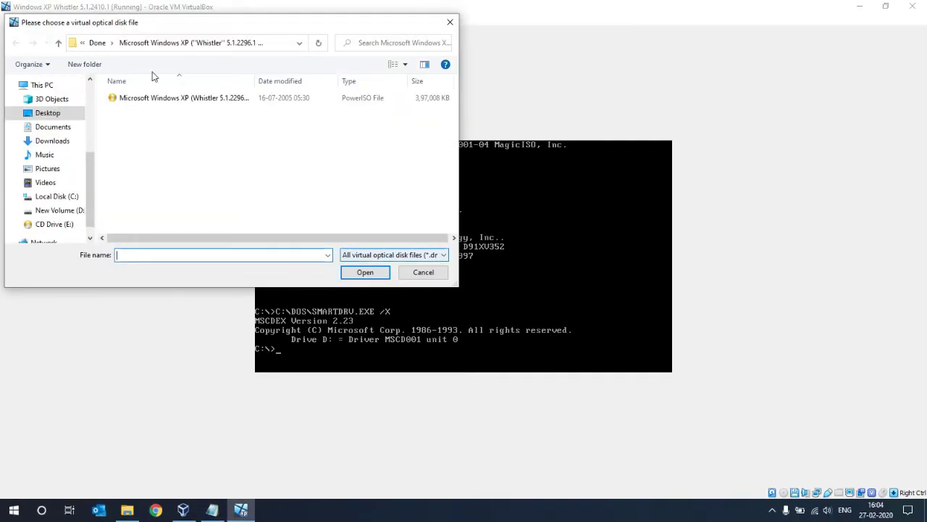
Load Microsoft Windows XP (Whistler 5.1.2410.1).iso from the Whistler 5.1.2410.1 folder, then refocus the DOS console.
{"action": "left_click", "coordinate": [101, 46]}
{"action": "double_click", "coordinate": [149, 120]}
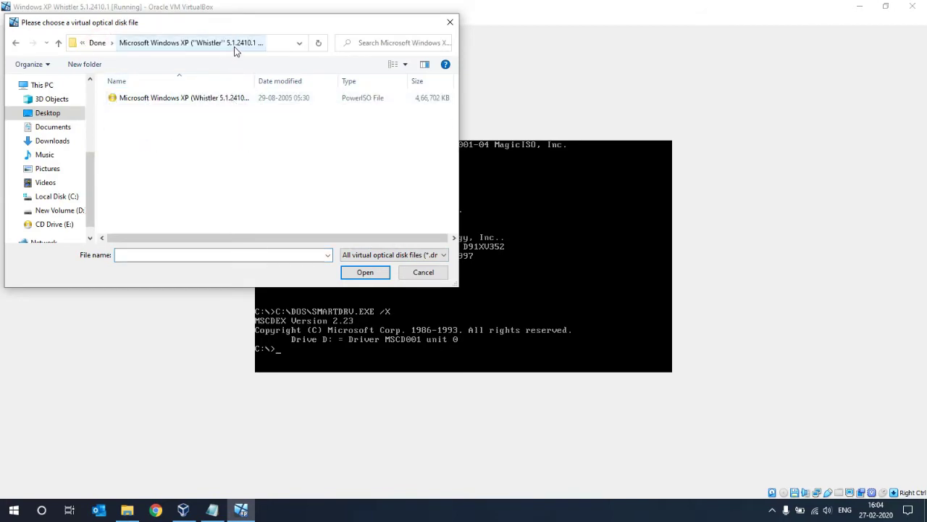
{"action": "left_click", "coordinate": [215, 99]}
{"action": "left_click", "coordinate": [365, 272]}
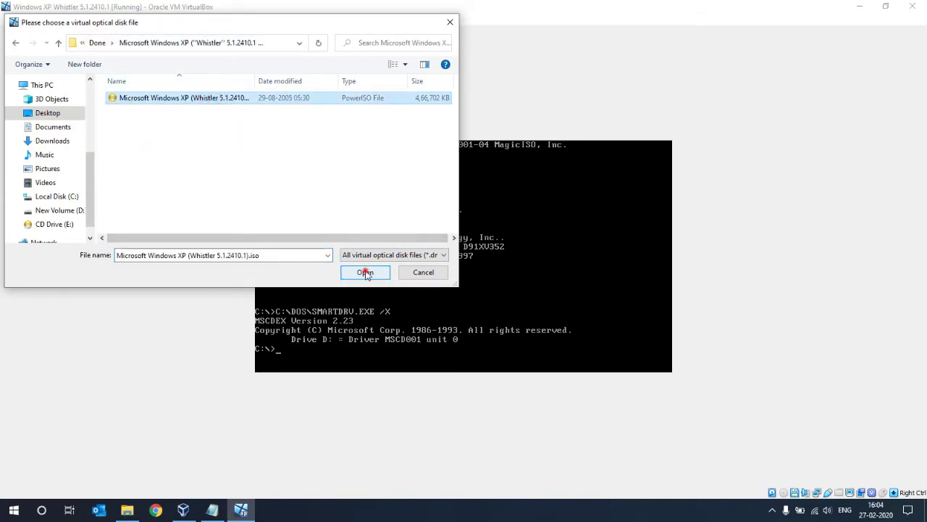
{"action": "left_click", "coordinate": [382, 304]}
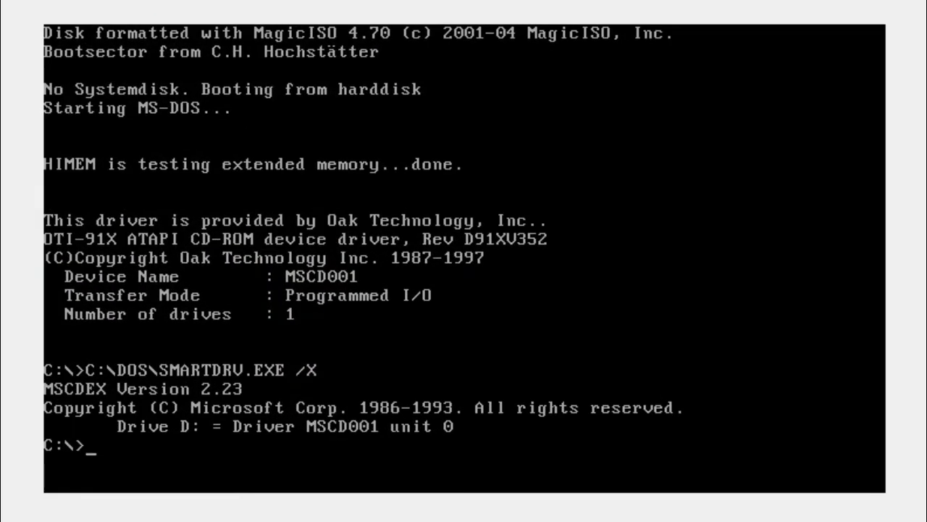
Switch the DOS prompt to drive D: and list the CD contents with dir /w.
{"action": "type", "text": "D:"}
{"action": "key", "text": "Return"}
{"action": "type", "text": "dir"}
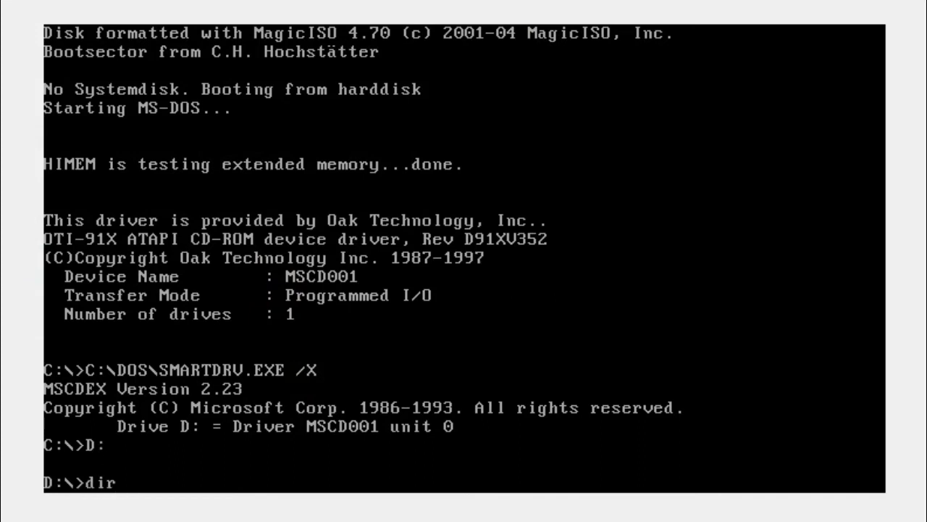
{"action": "type", "text": " /w"}
{"action": "key", "text": "Return"}
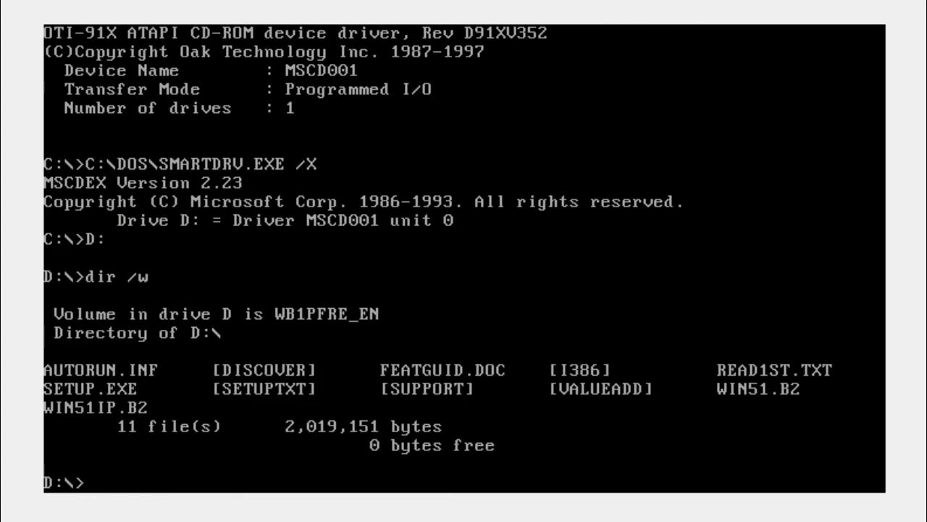
Change into the I386 folder and run winnt to launch Windows Whistler Setup.
{"action": "type", "text": "cd i386"}
{"action": "key", "text": "Return"}
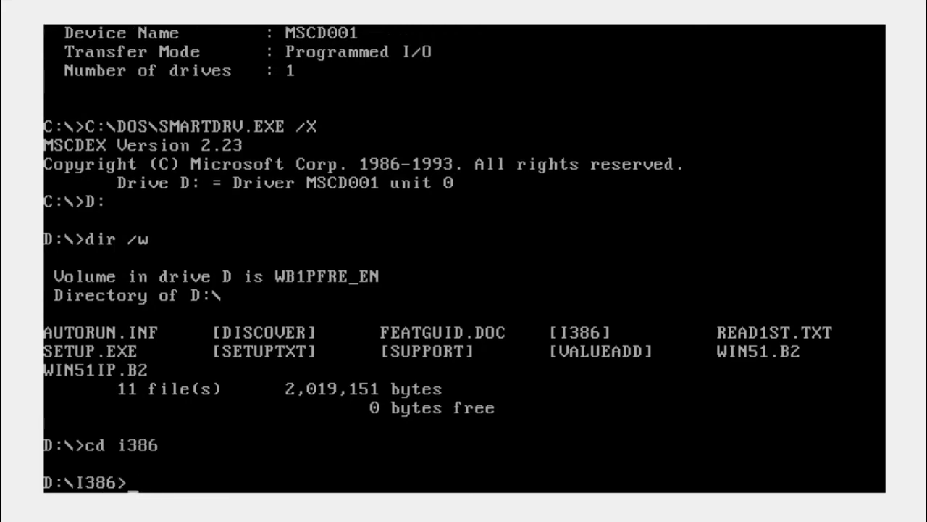
{"action": "type", "text": "winnt"}
{"action": "key", "text": "Return"}
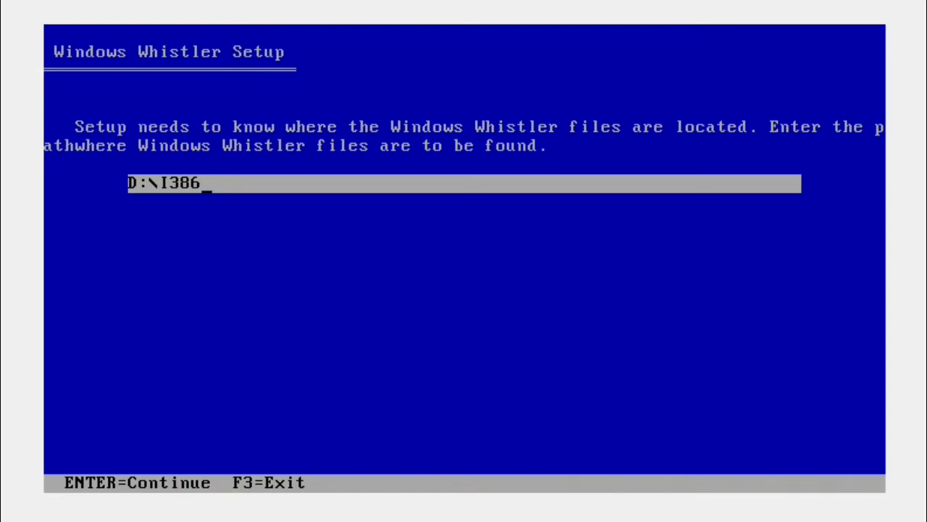
Accept the D:\I386 source path, then restart the VM after files are copied.
{"action": "key", "text": "Return"}
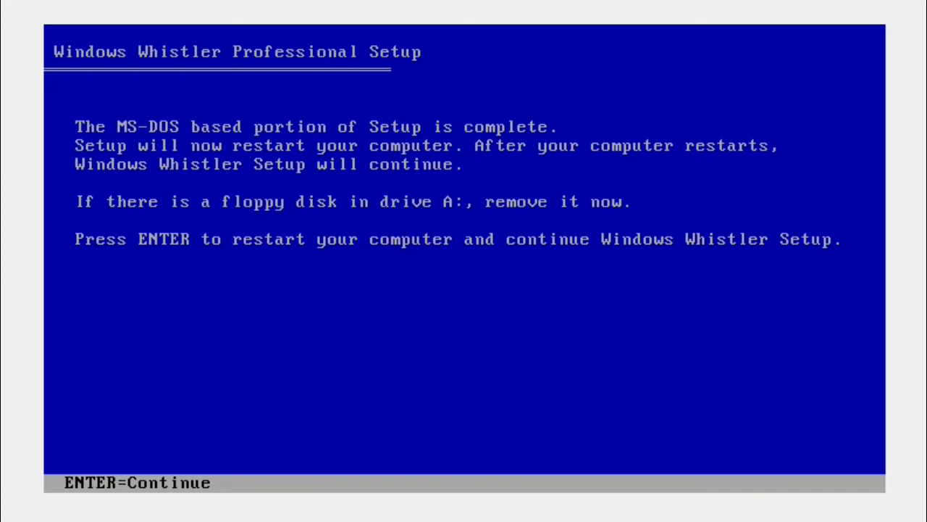
{"action": "key", "text": "Return"}
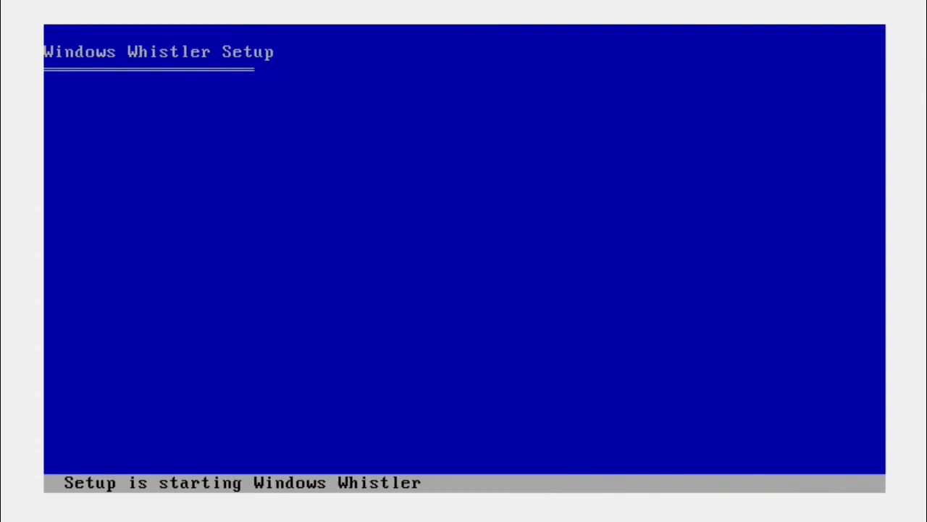
Dismiss the evaluation notice, begin setup, and accept the licence agreement with F8.
{"action": "key", "text": "Return"}
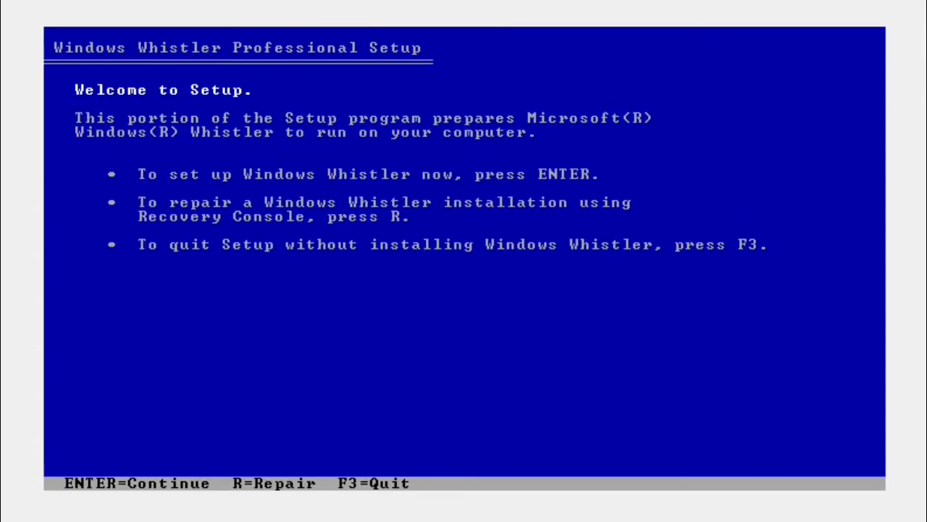
{"action": "key", "text": "Return"}
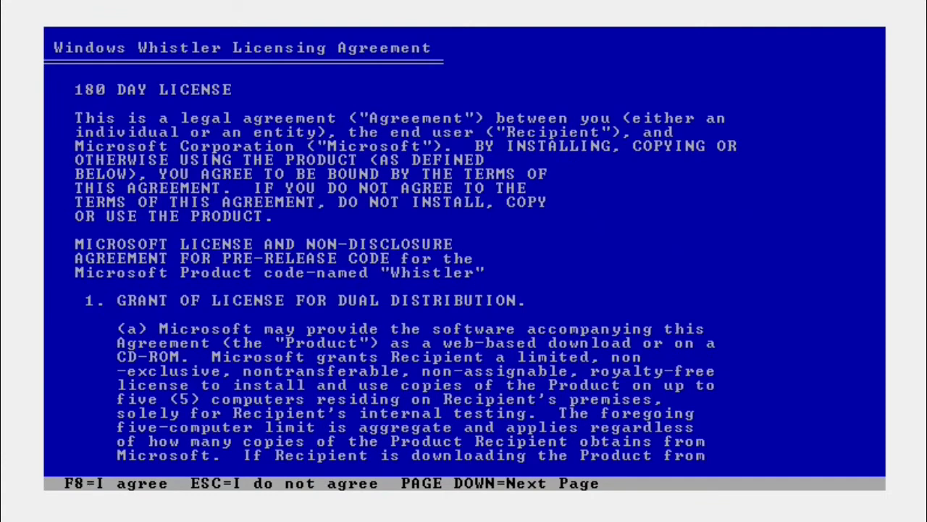
{"action": "key", "text": "F8"}
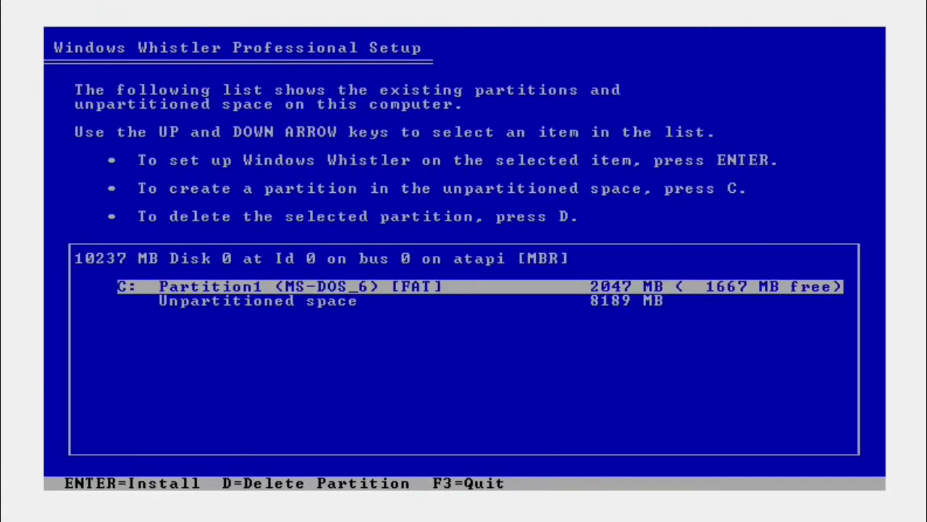
Create an 8182 MB E: partition from the unpartitioned space and select it for installing Whistler.
{"action": "key", "text": "Down"}
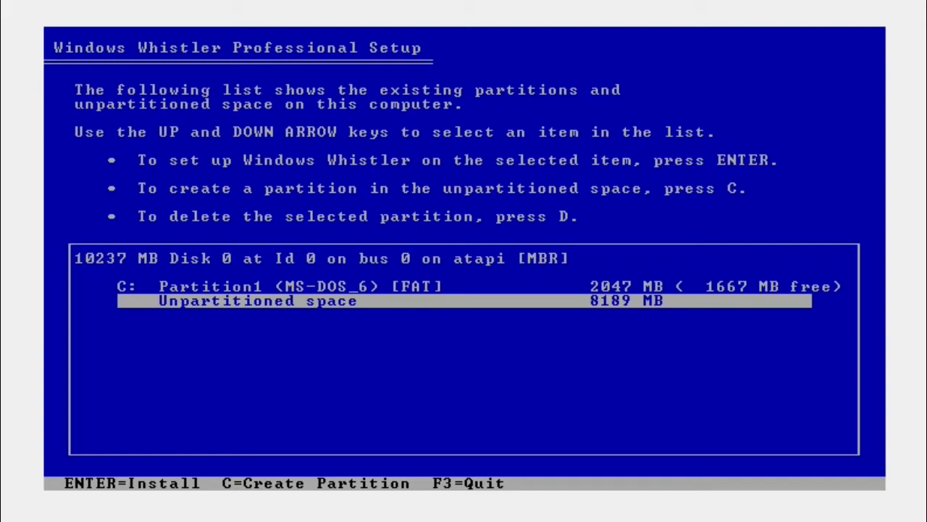
{"action": "key", "text": "c"}
{"action": "key", "text": "Return"}
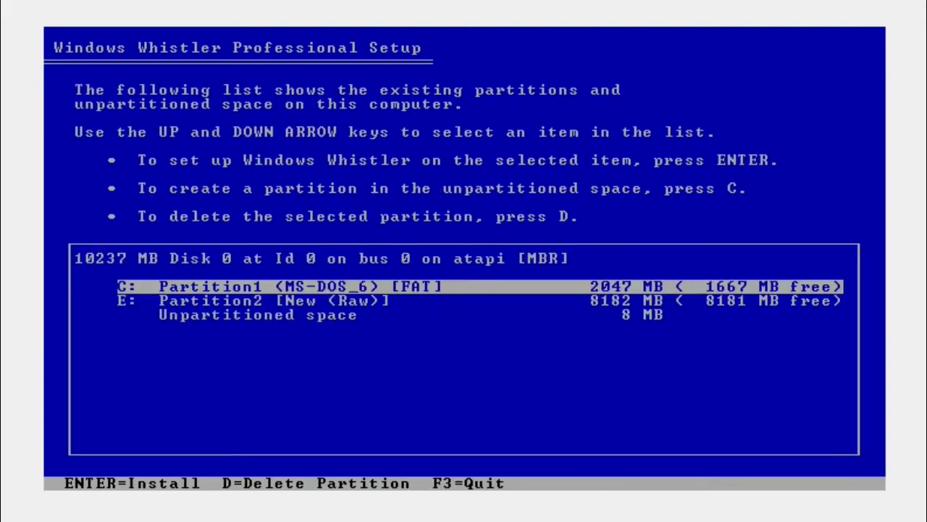
{"action": "key", "text": "Down"}
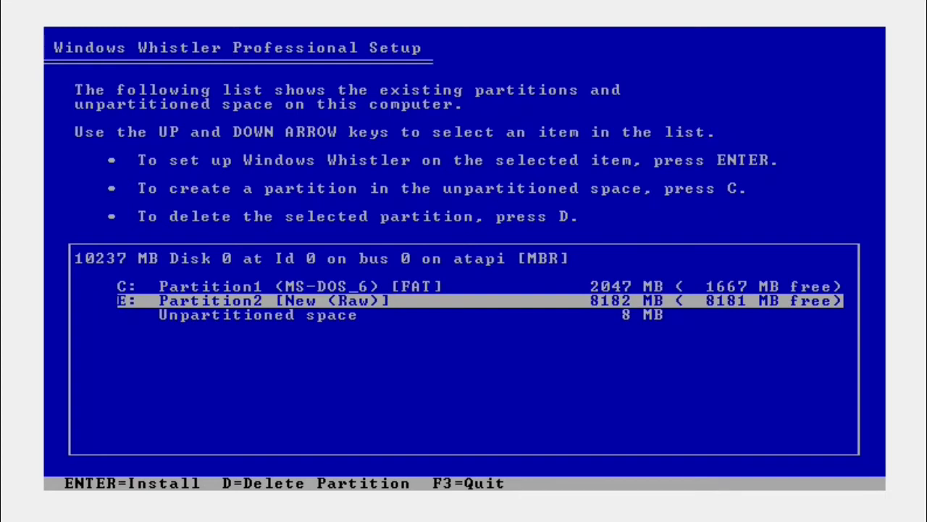
{"action": "key", "text": "Return"}
{"action": "key", "text": "Up"}
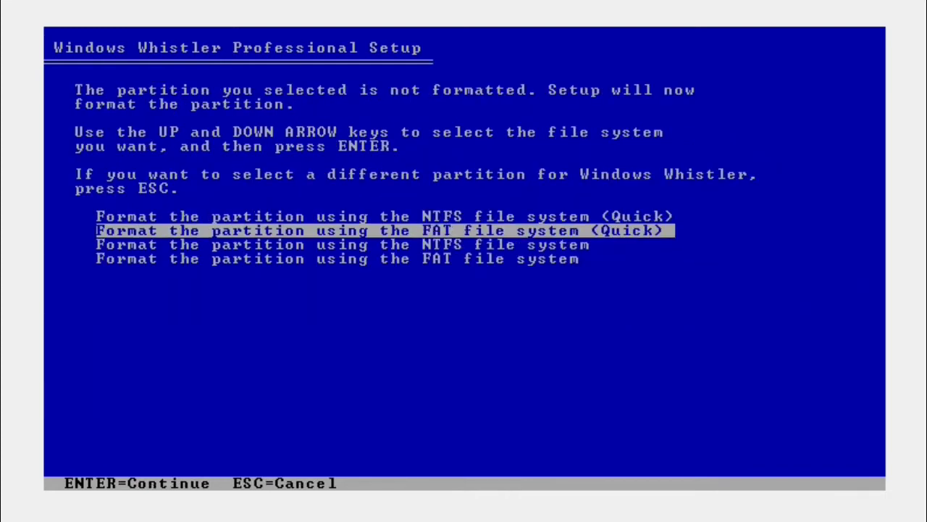
Quick-format the E: partition with the NTFS file system.
{"action": "key", "text": "Up"}
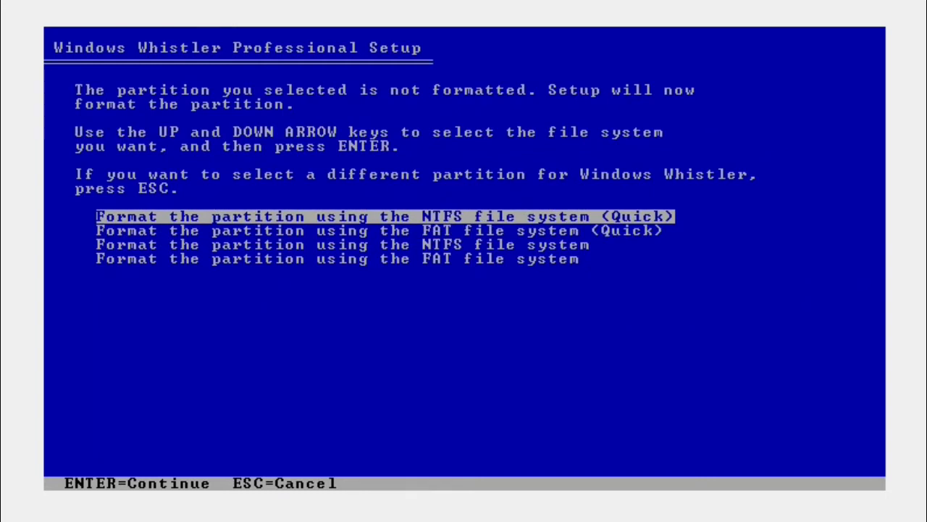
{"action": "key", "text": "Return"}
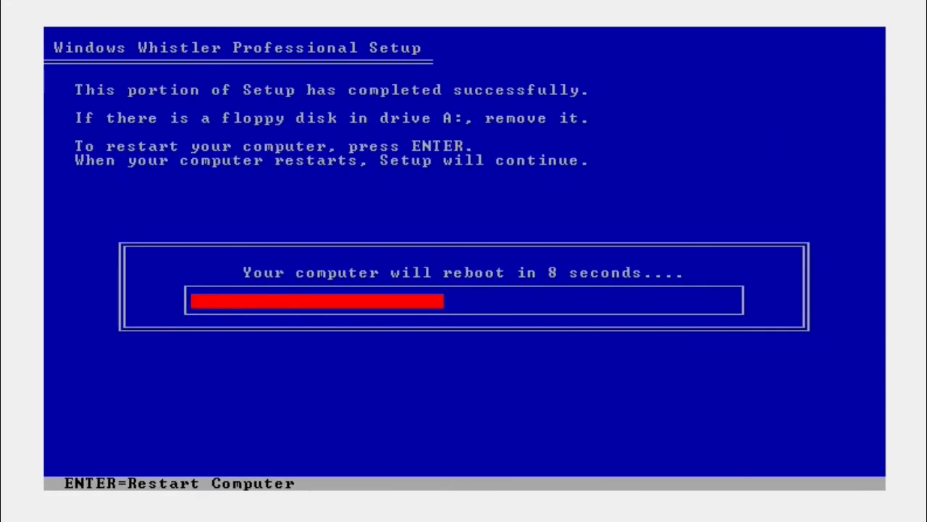
Restart the virtual machine immediately so graphical setup loads.
{"action": "key", "text": "Return"}
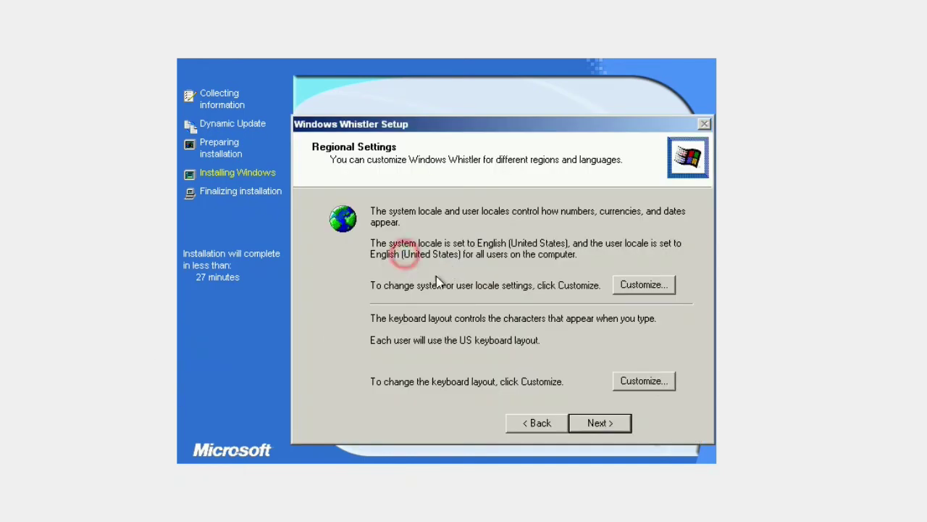
Keep the default regional settings, fill in the owner name, and proceed to the product key.
{"action": "left_click", "coordinate": [593, 424]}
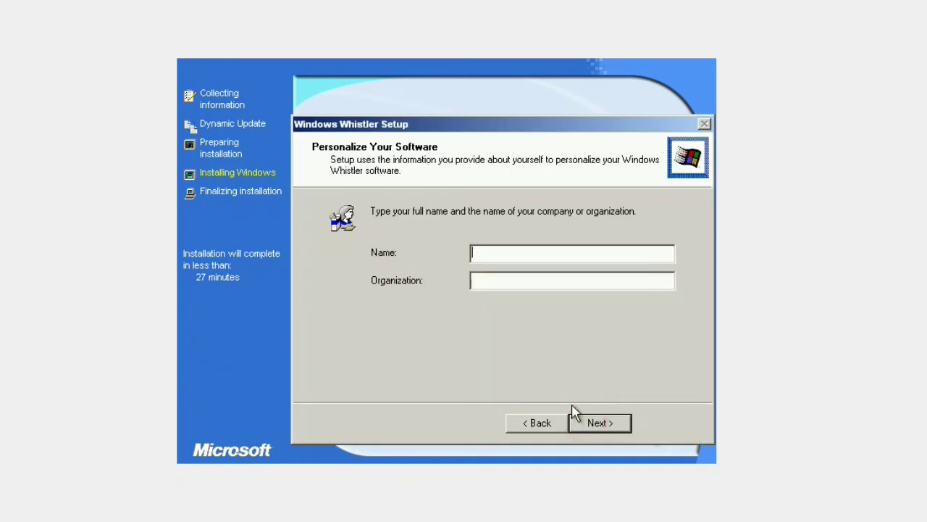
{"action": "type", "text": "Think"}
{"action": "left_click", "coordinate": [595, 427]}
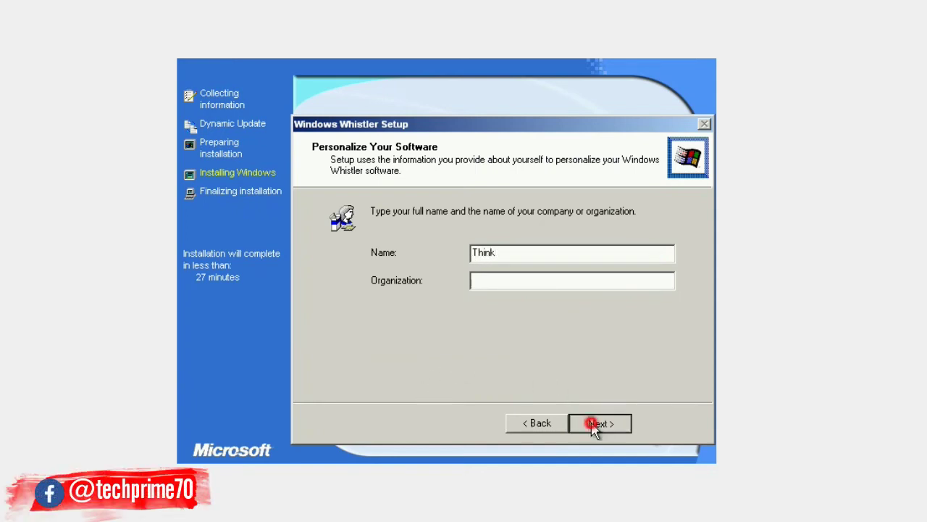
{"action": "left_click", "coordinate": [375, 338]}
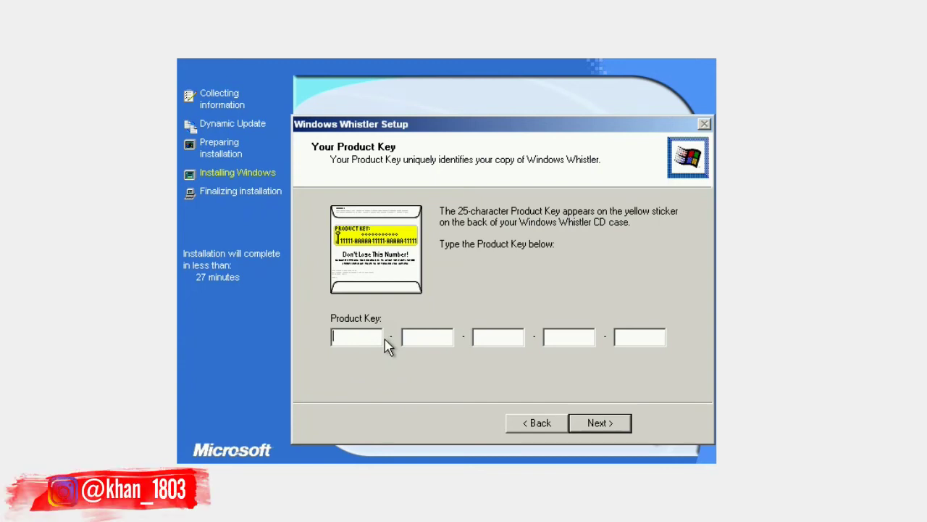
Enter the 25-character product key, correcting a typo, and continue.
{"action": "type", "text": "F6"}
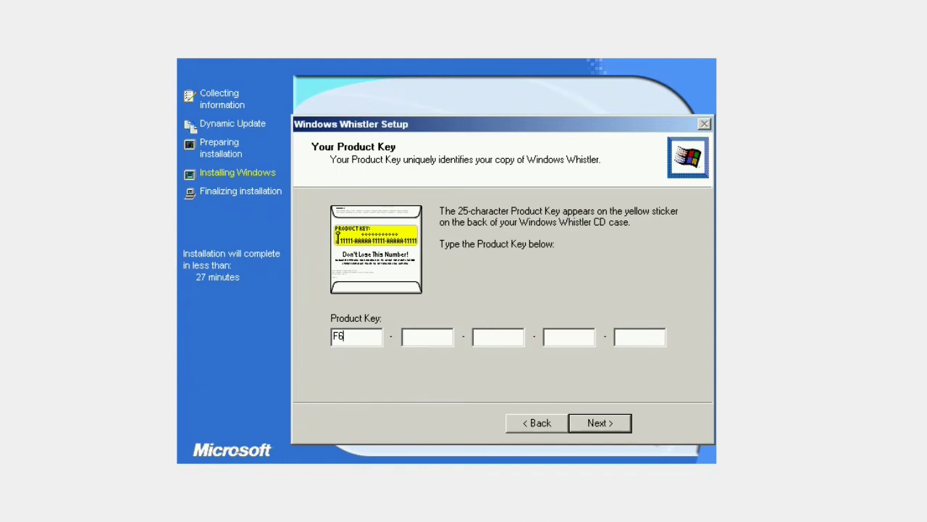
{"action": "type", "text": "GG"}
{"action": "key", "text": "BackSpace"}
{"action": "key", "text": "BackSpace"}
{"action": "type", "text": "PGG4YYDJ3FF3TR328P3BX"}
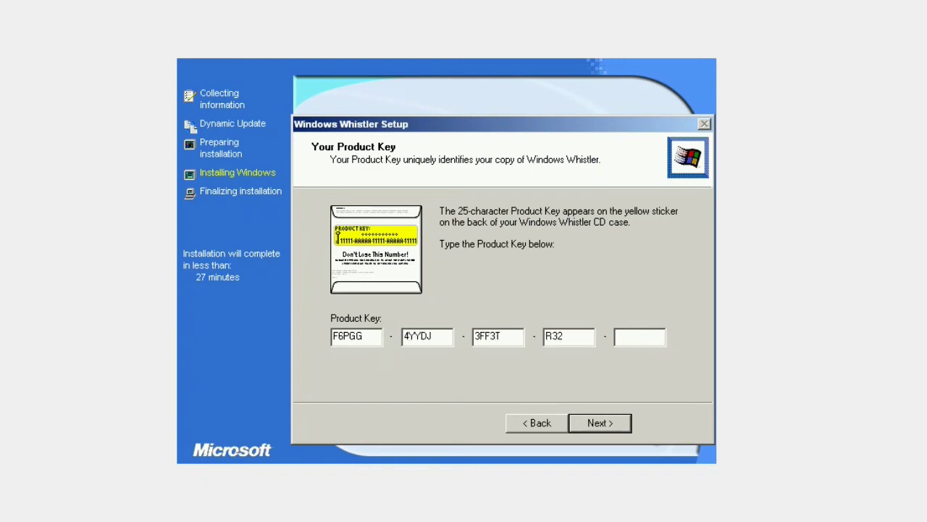
{"action": "type", "text": "TG"}
{"action": "left_click", "coordinate": [607, 427]}
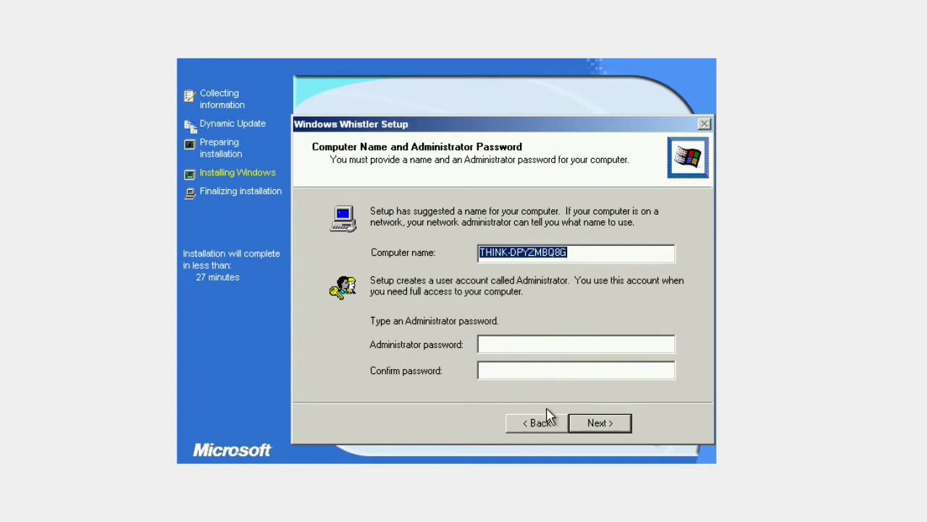
Keep the suggested computer name and set the time zone to GMT+05:30 Calcutta, Chennai, Mumbai, New Delhi.
{"action": "left_click", "coordinate": [592, 427]}
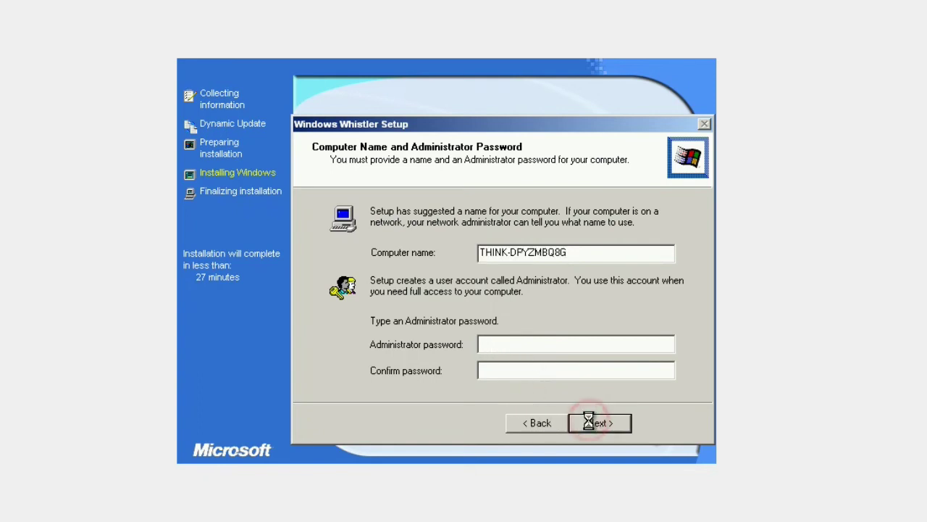
{"action": "left_click", "coordinate": [555, 310]}
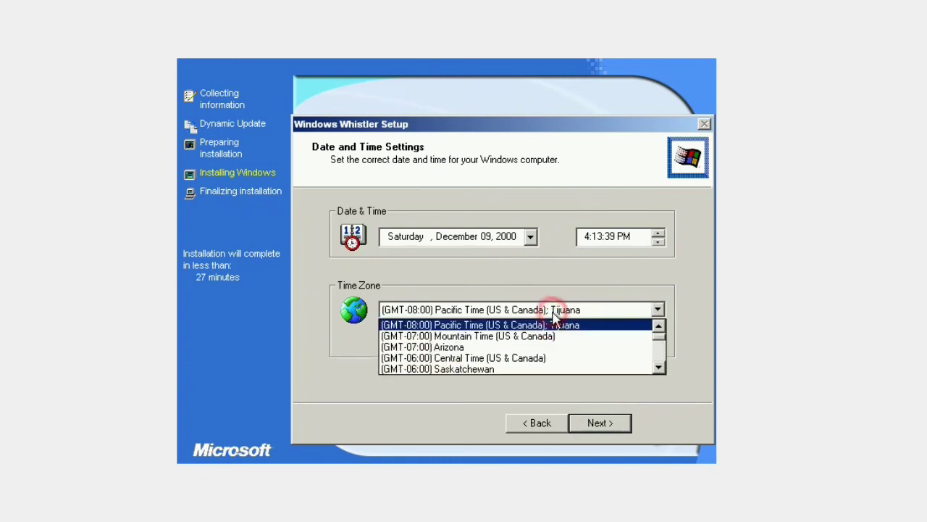
{"action": "left_click", "coordinate": [555, 318]}
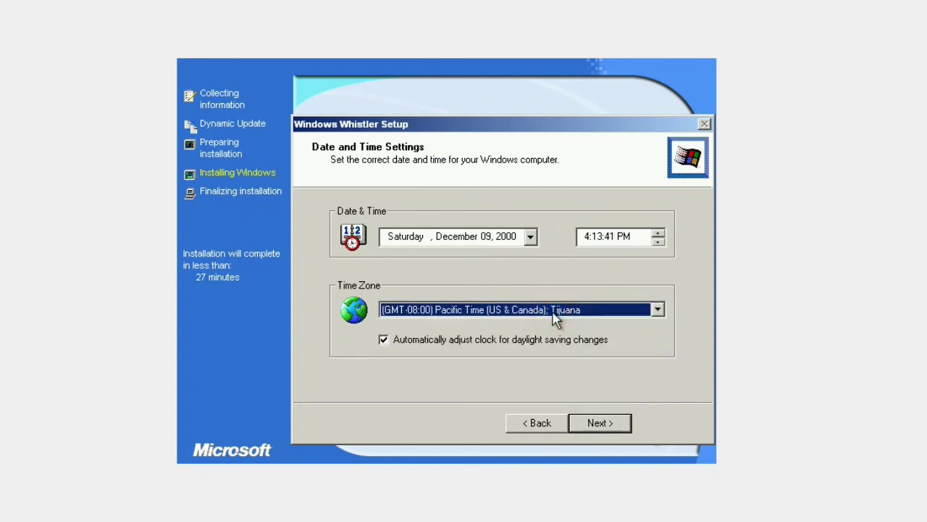
{"action": "key", "text": "Down"}
{"action": "key", "text": "Down"}
{"action": "key", "text": "Down"}
{"action": "key", "text": "Down"}
{"action": "key", "text": "Down"}
{"action": "key", "text": "Down"}
{"action": "key", "text": "Down"}
{"action": "key", "text": "Down"}
{"action": "key", "text": "Down"}
{"action": "key", "text": "Down"}
{"action": "key", "text": "Down"}
{"action": "key", "text": "Down"}
{"action": "key", "text": "Down"}
{"action": "key", "text": "Down"}
{"action": "key", "text": "Down"}
{"action": "key", "text": "Down"}
{"action": "key", "text": "Down"}
{"action": "key", "text": "Down"}
{"action": "key", "text": "Down"}
{"action": "key", "text": "Down"}
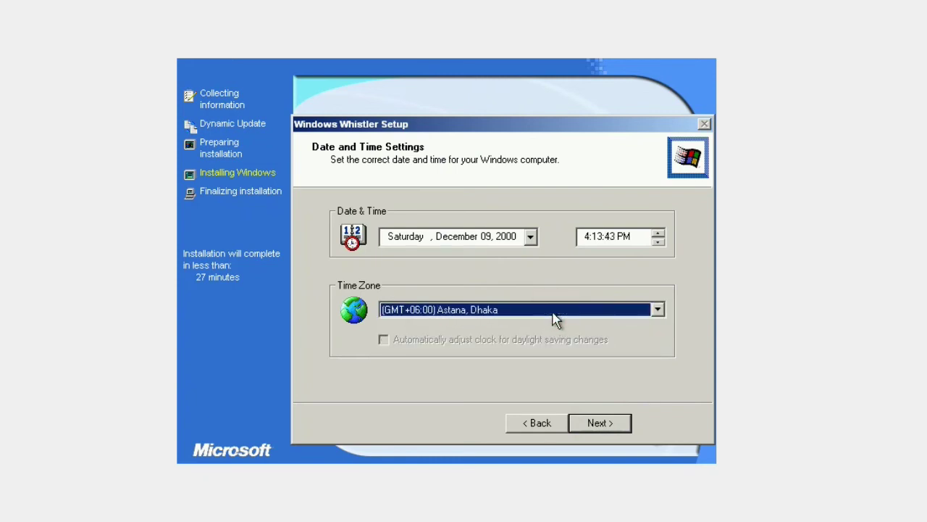
{"action": "key", "text": "Up"}
{"action": "key", "text": "Up"}
{"action": "key", "text": "Up"}
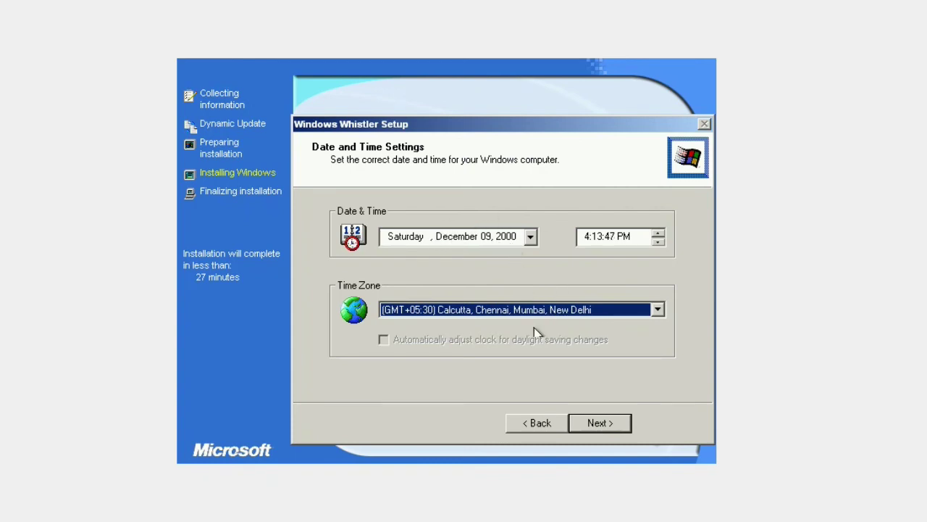
{"action": "left_click", "coordinate": [600, 423]}
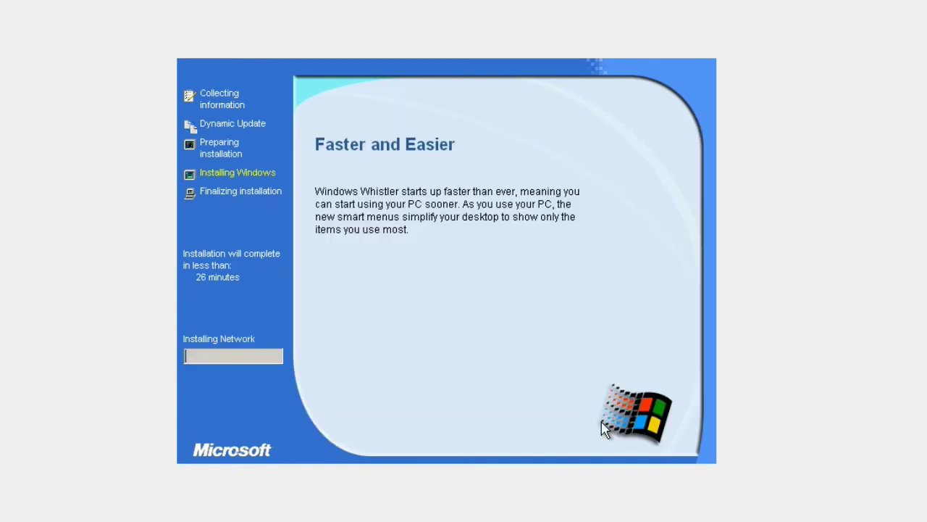